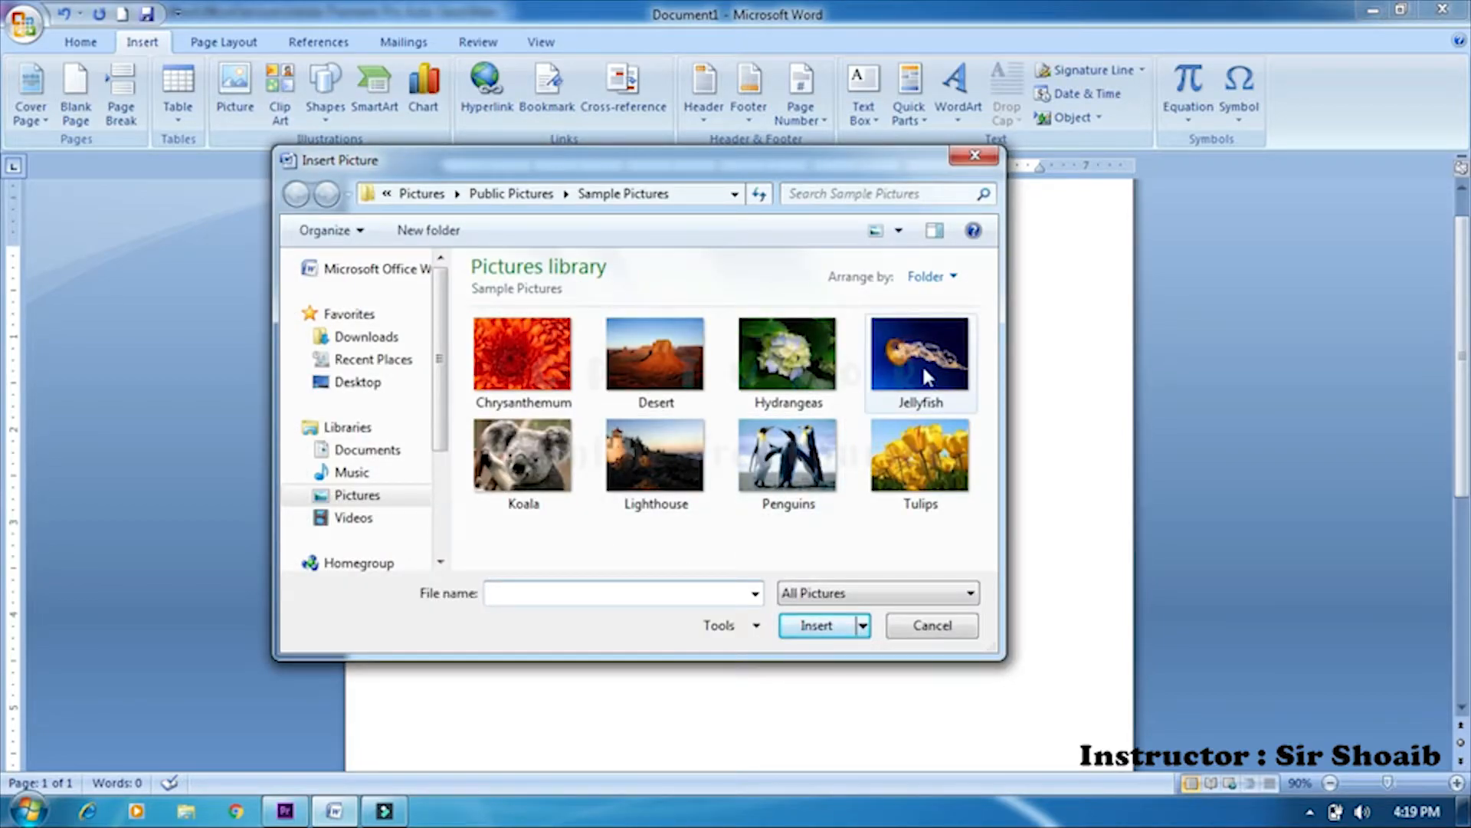
Insert the Lighthouse picture from the Sample Pictures folder into the document.
double_click(650, 449)
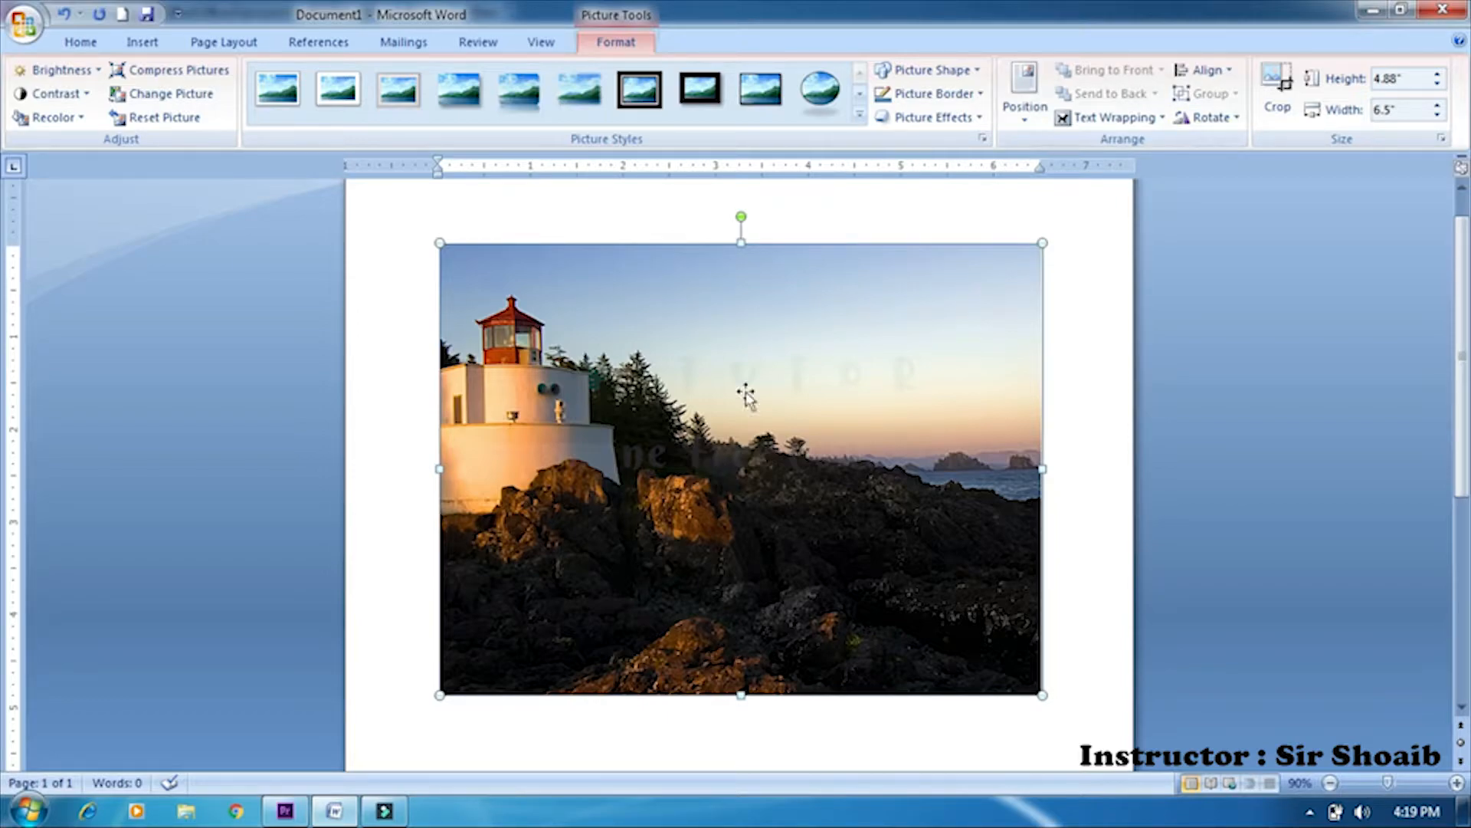
Mirror the lighthouse picture horizontally and vertically by pulling its edges past the opposite sides, ending about 6.94" wide and 3.52" high.
drag(439, 469, 1385, 481)
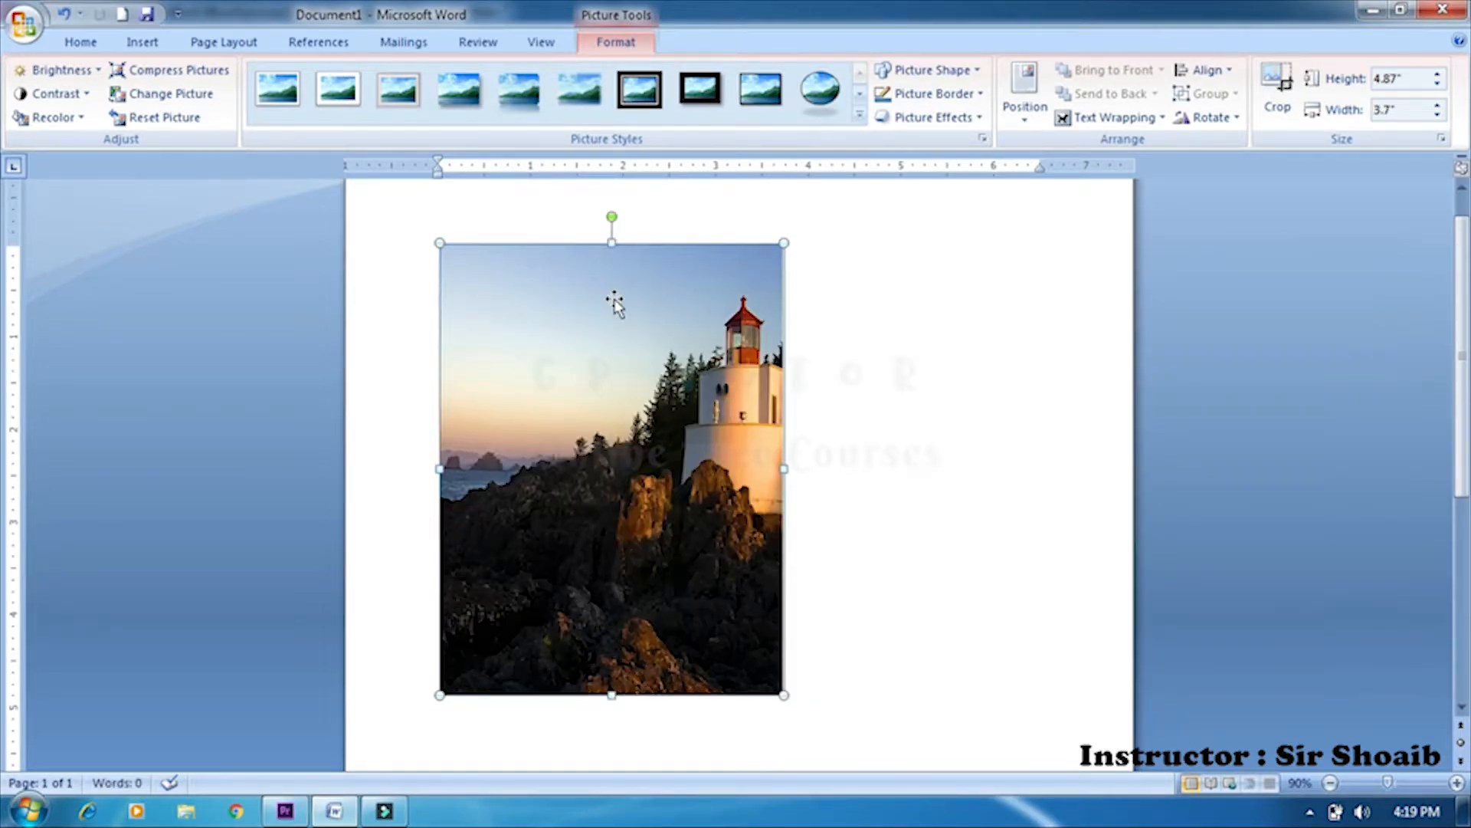
drag(783, 466, 1088, 736)
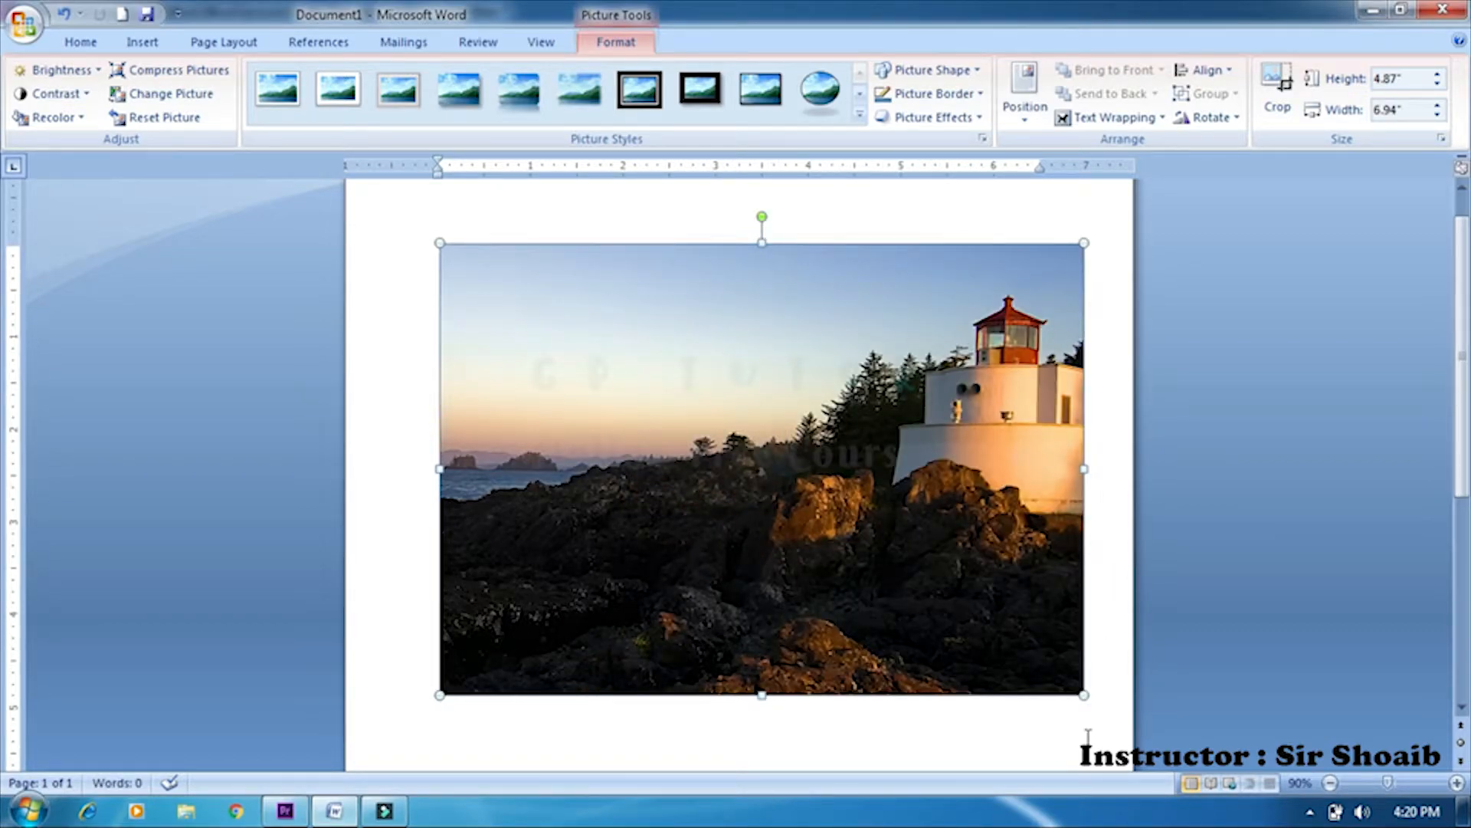
drag(761, 695, 809, 343)
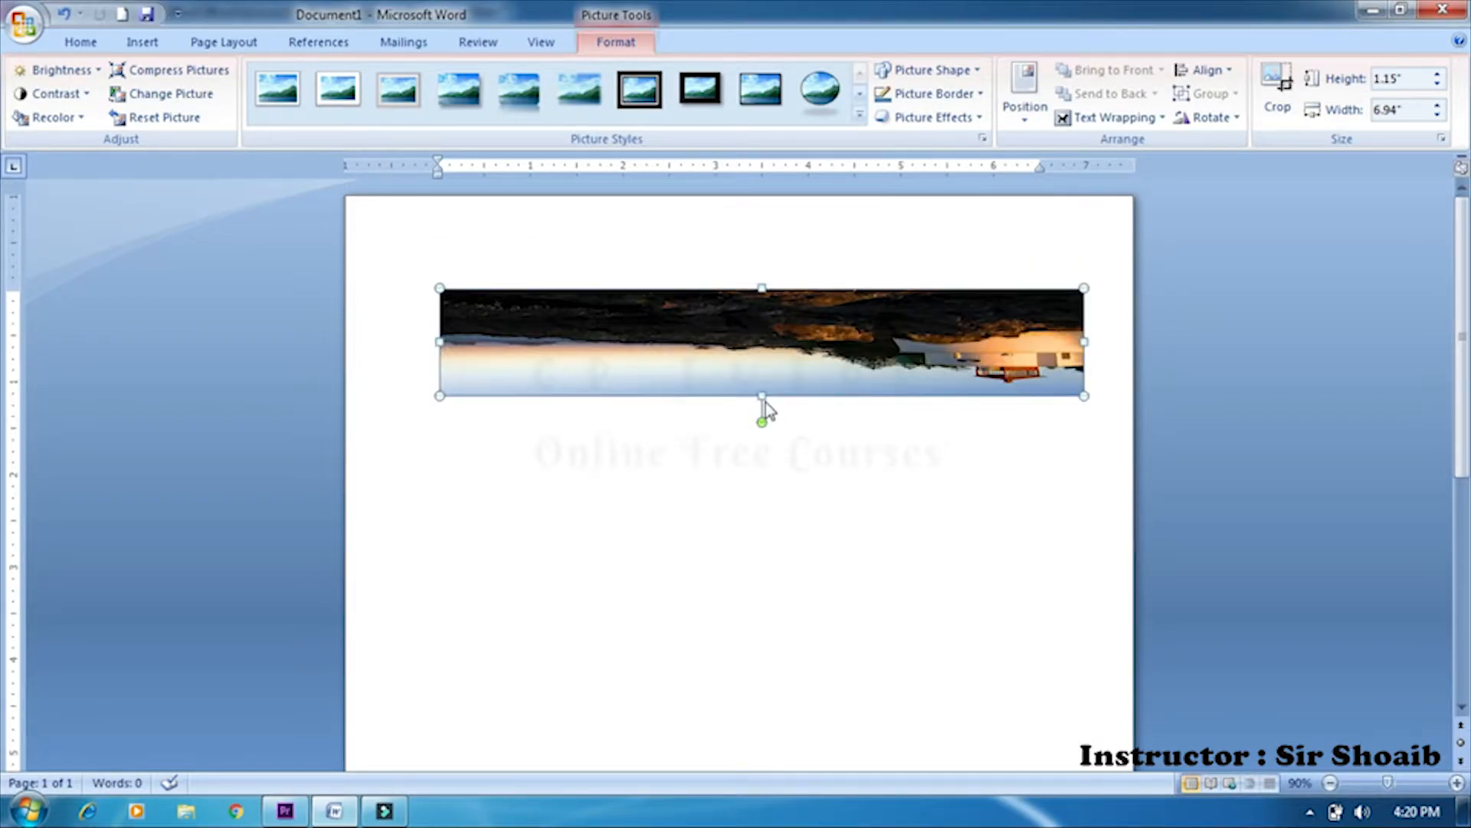
drag(766, 402, 775, 614)
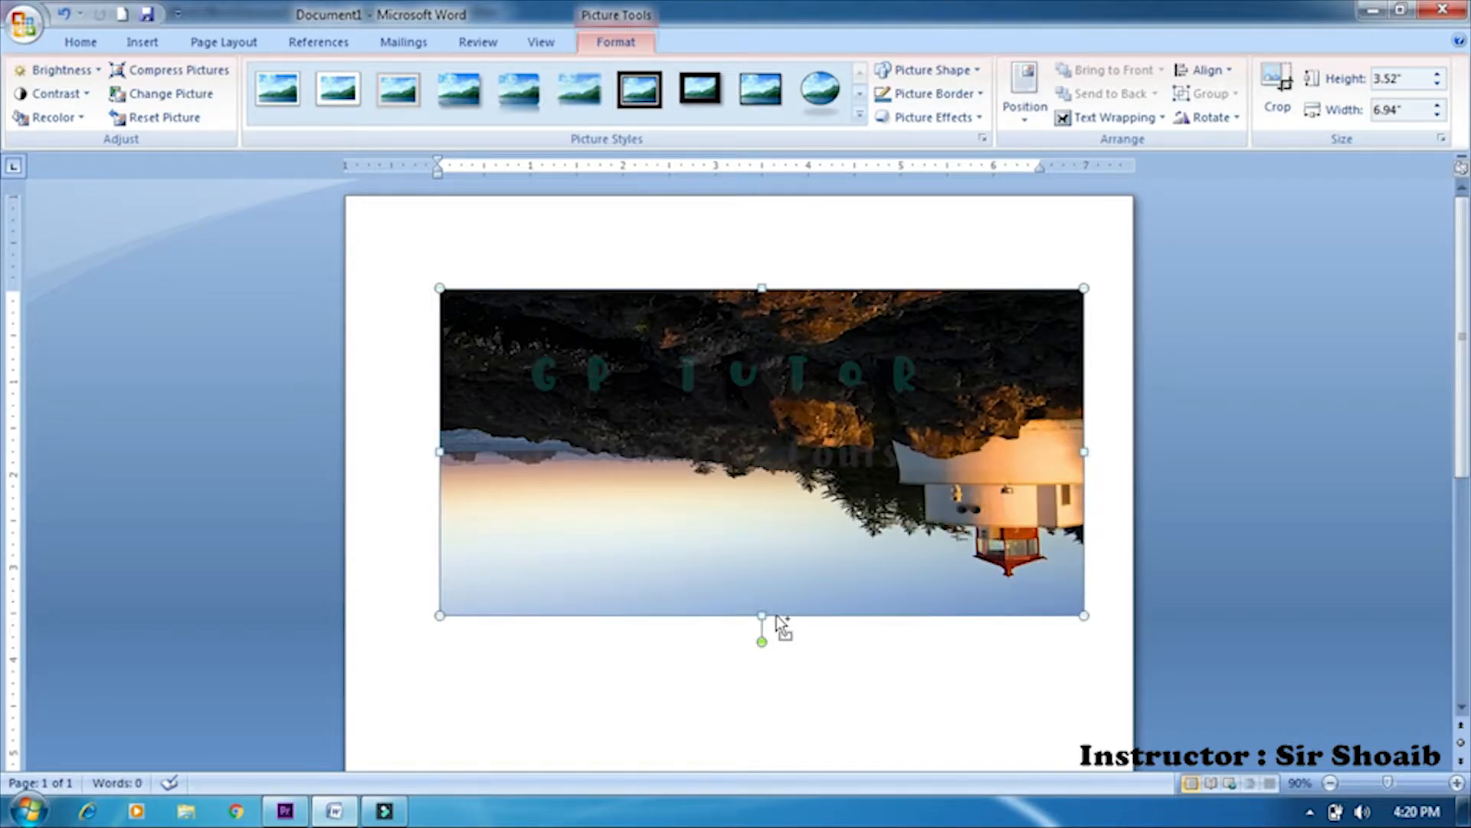
Undo all the flips and resizes made to the lighthouse picture.
key(ctrl+z)
key(ctrl+z)
key(ctrl+z)
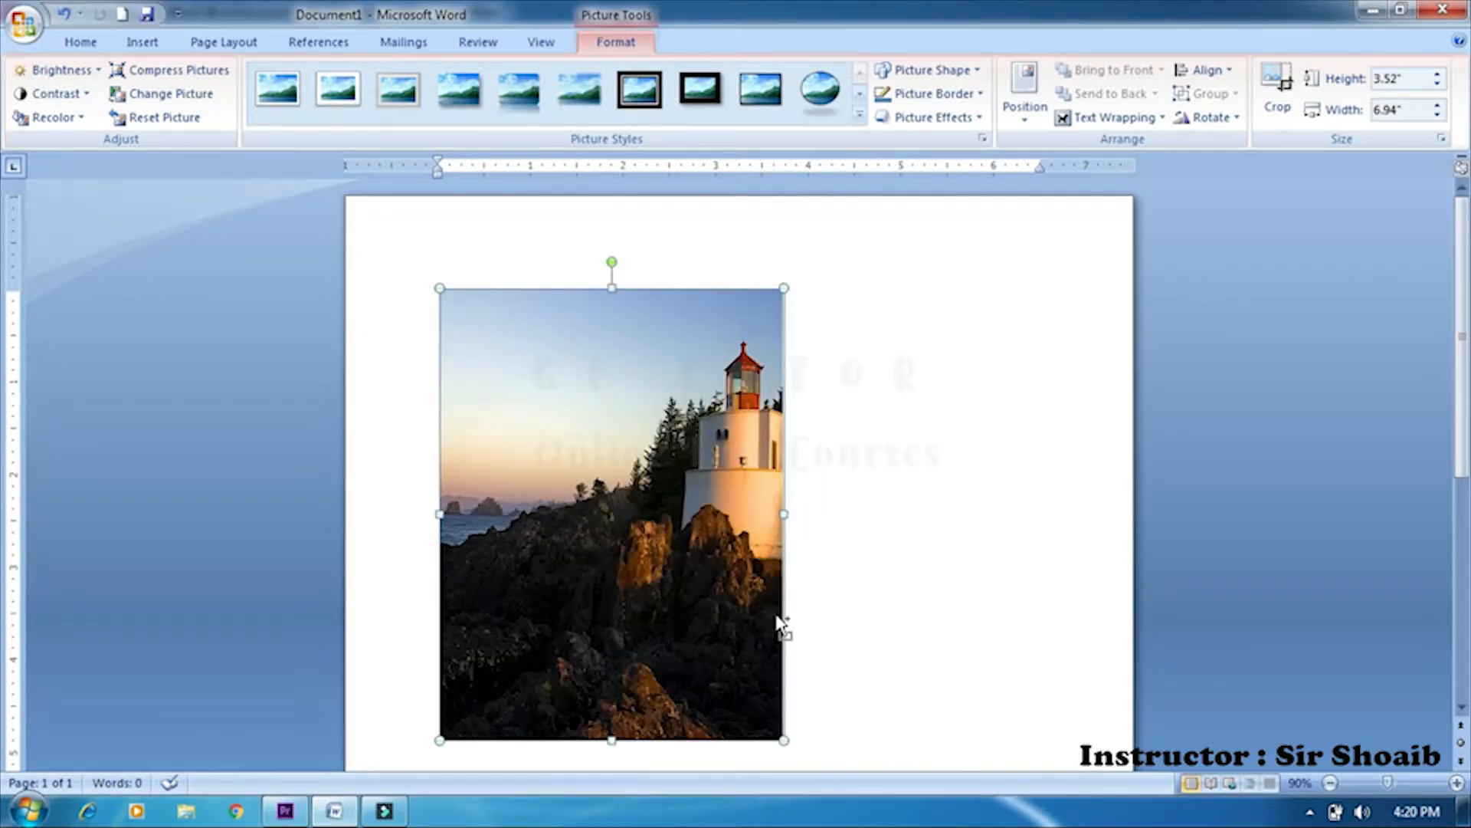
key(ctrl+z)
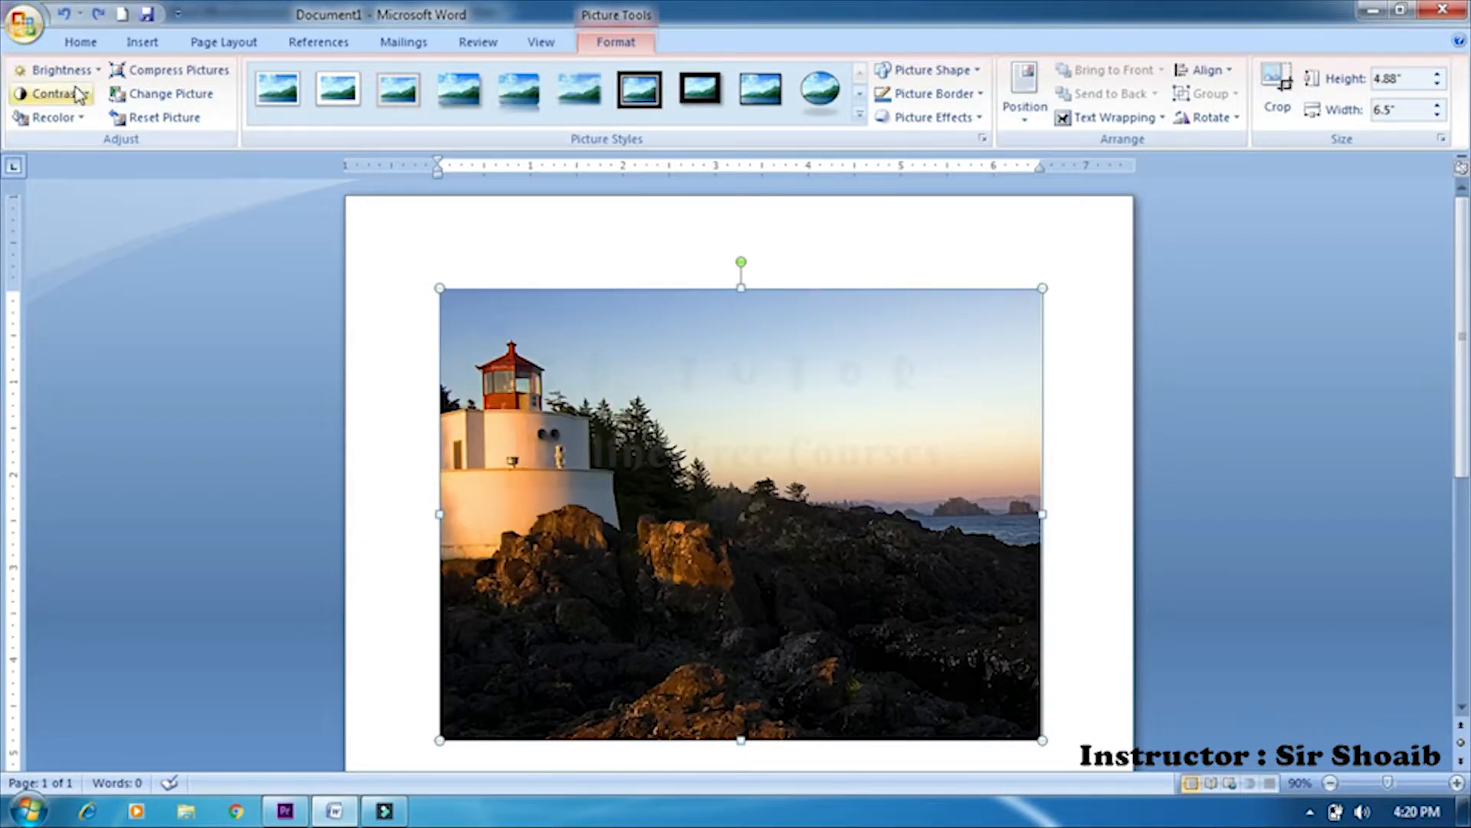
Preview the brightness and contrast presets on the lighthouse picture without applying any.
click(97, 77)
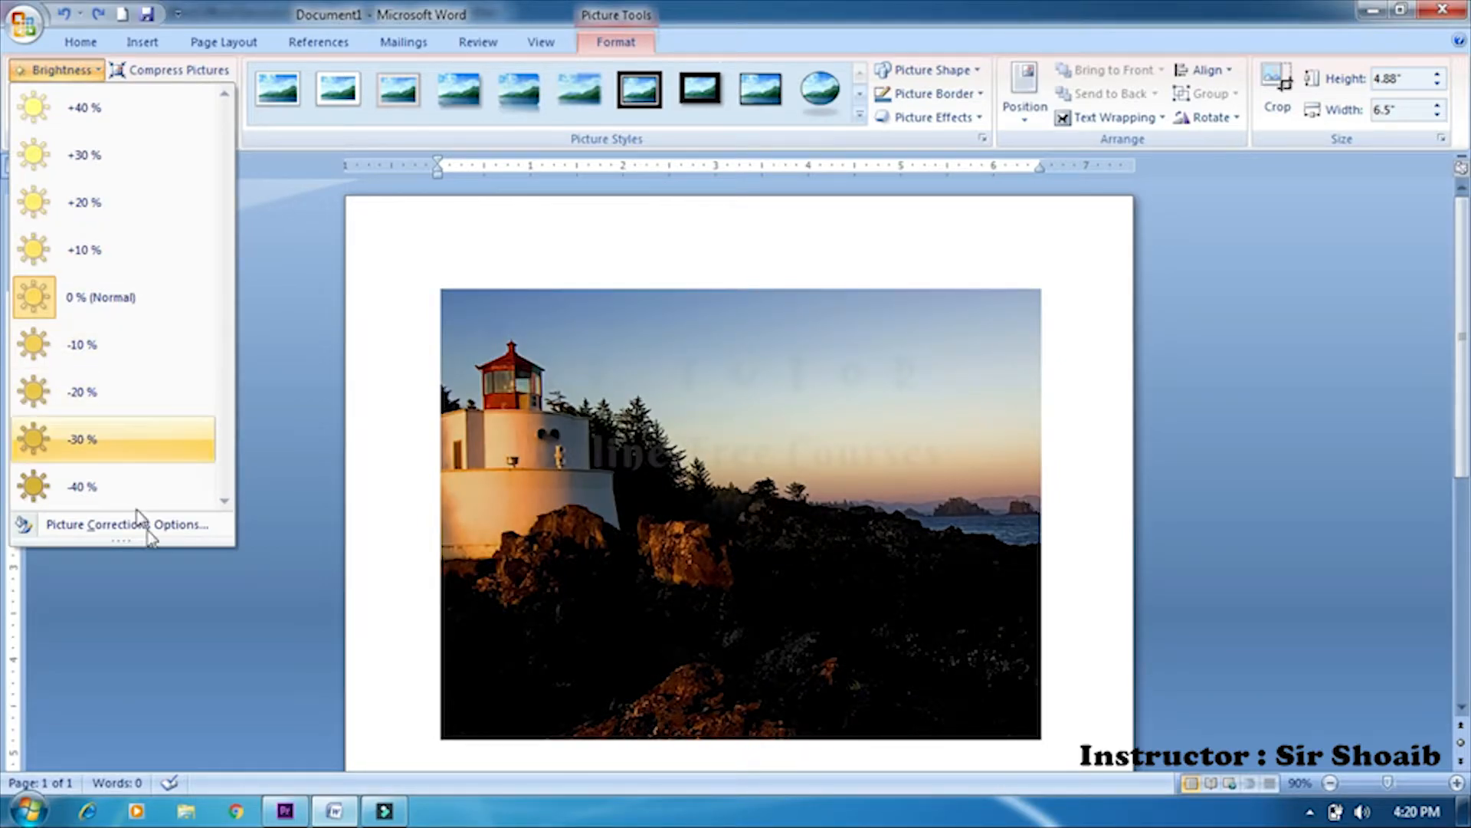
click(61, 70)
click(59, 93)
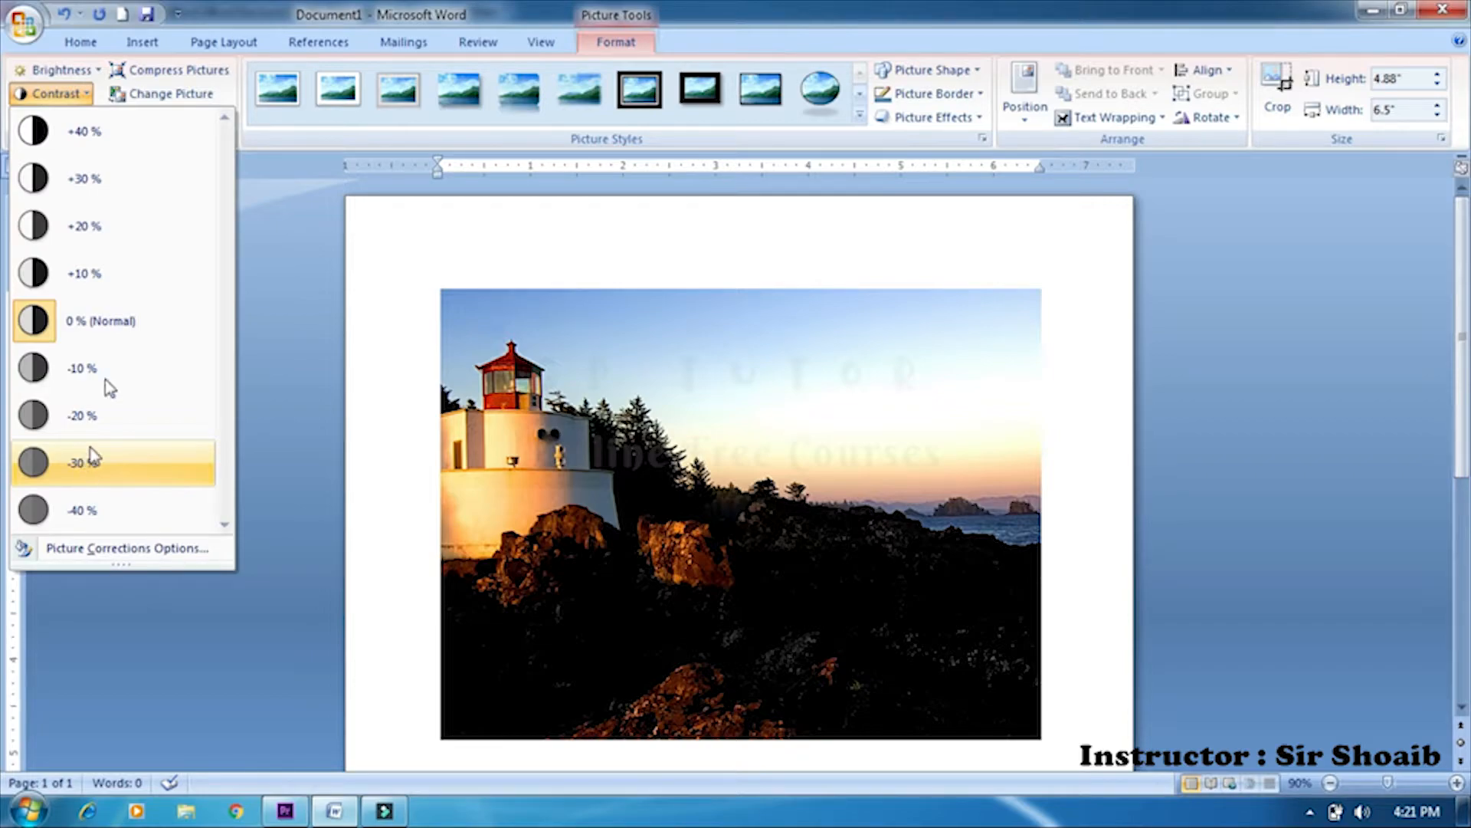
click(66, 94)
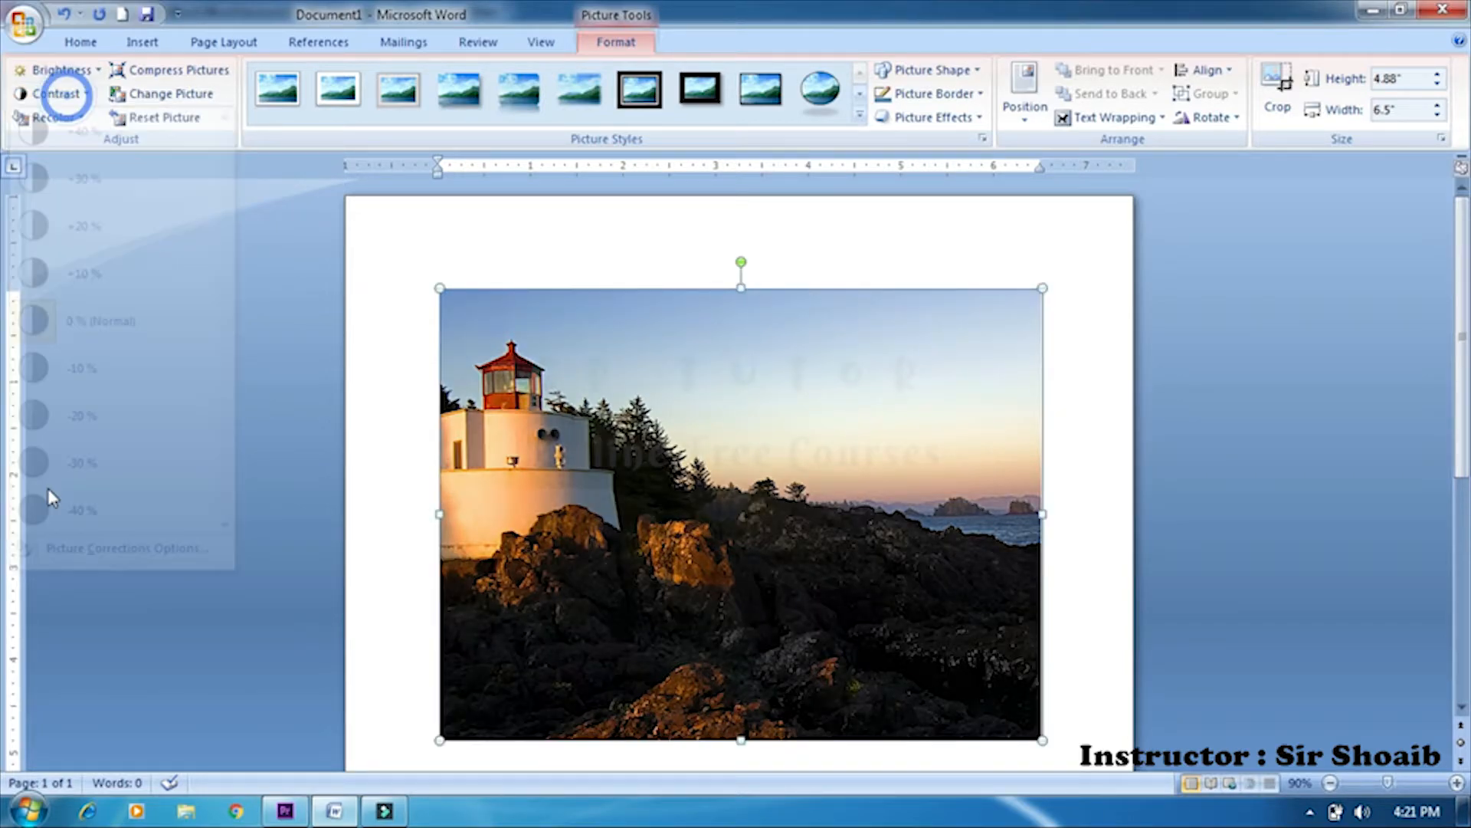
Recolor the lighthouse picture with a darker aqua theme color variation.
click(74, 120)
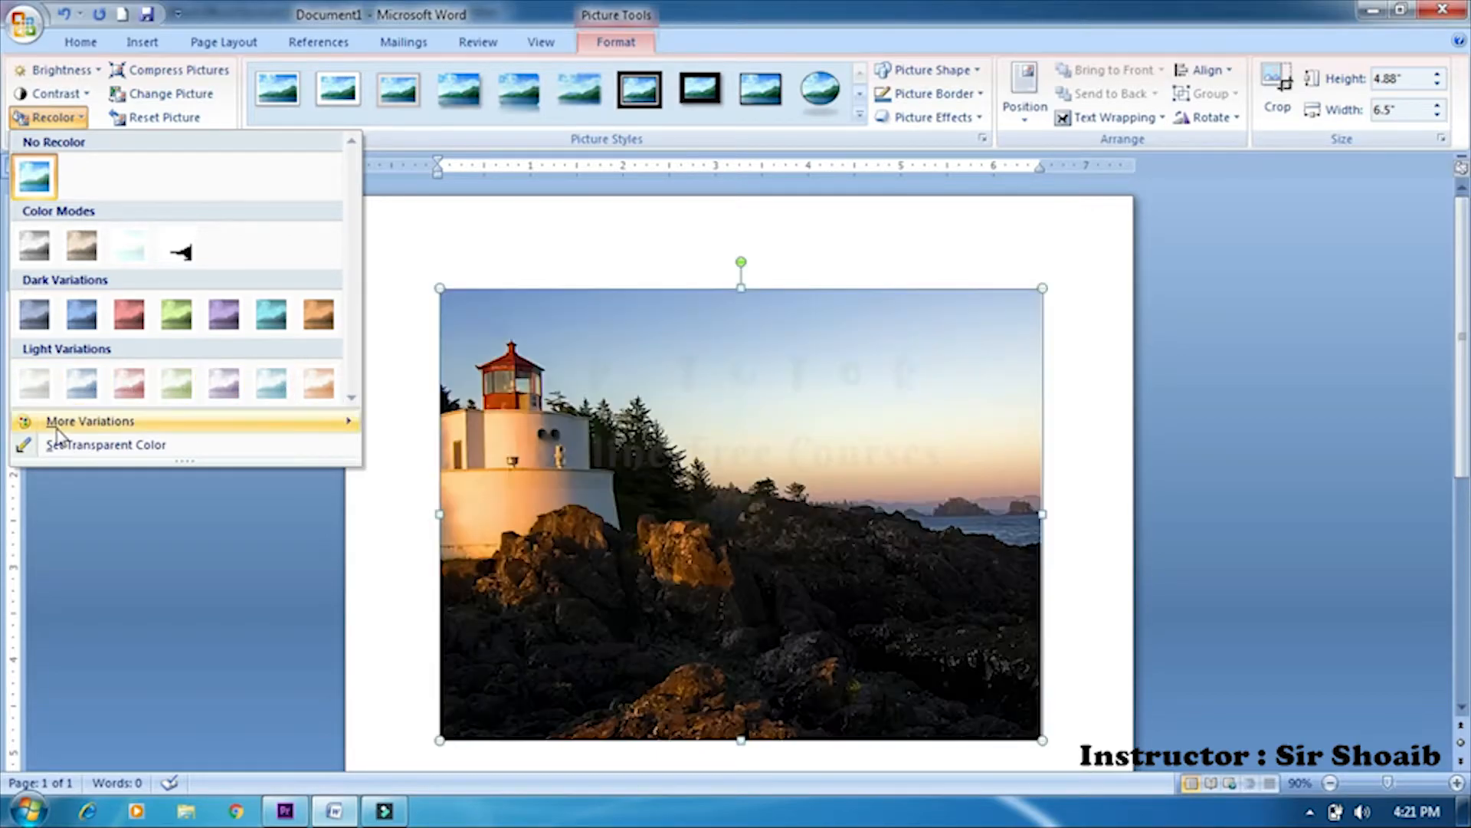
mouse_move(84, 429)
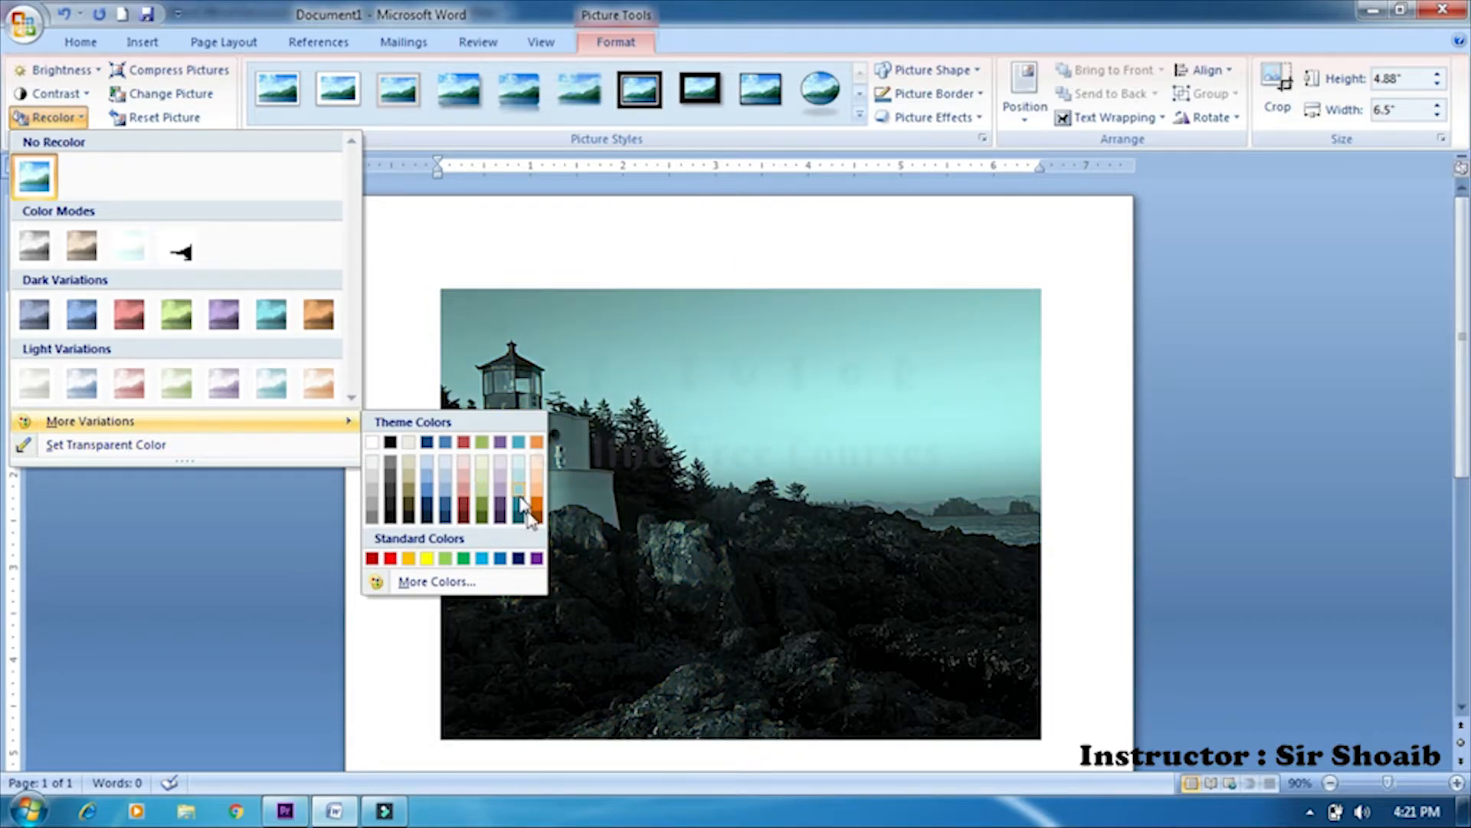
click(519, 506)
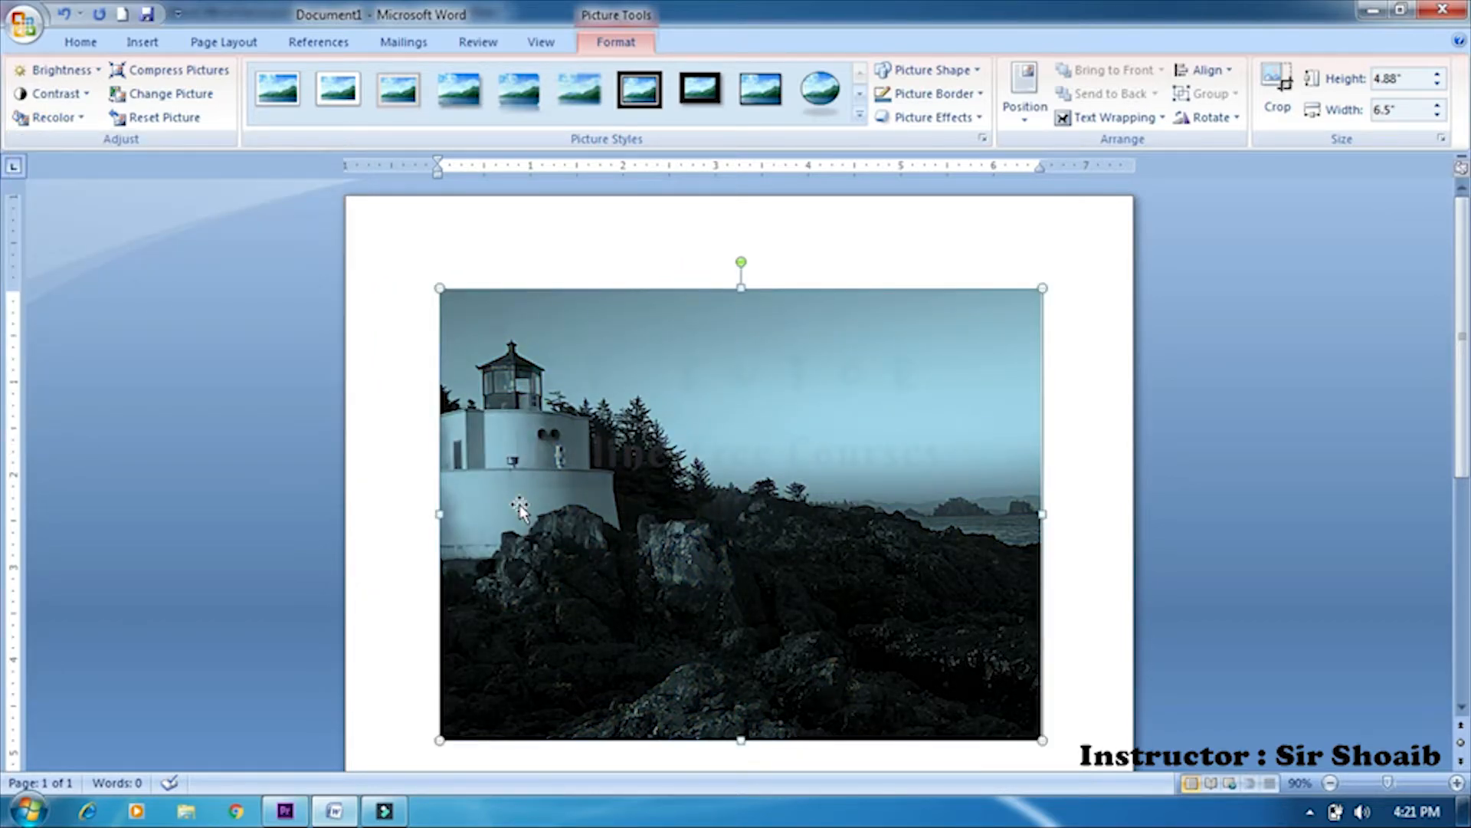
Reset the lighthouse picture's formatting and scale it down proportionally to about 4.88" high by 6.51" wide.
click(55, 116)
click(164, 117)
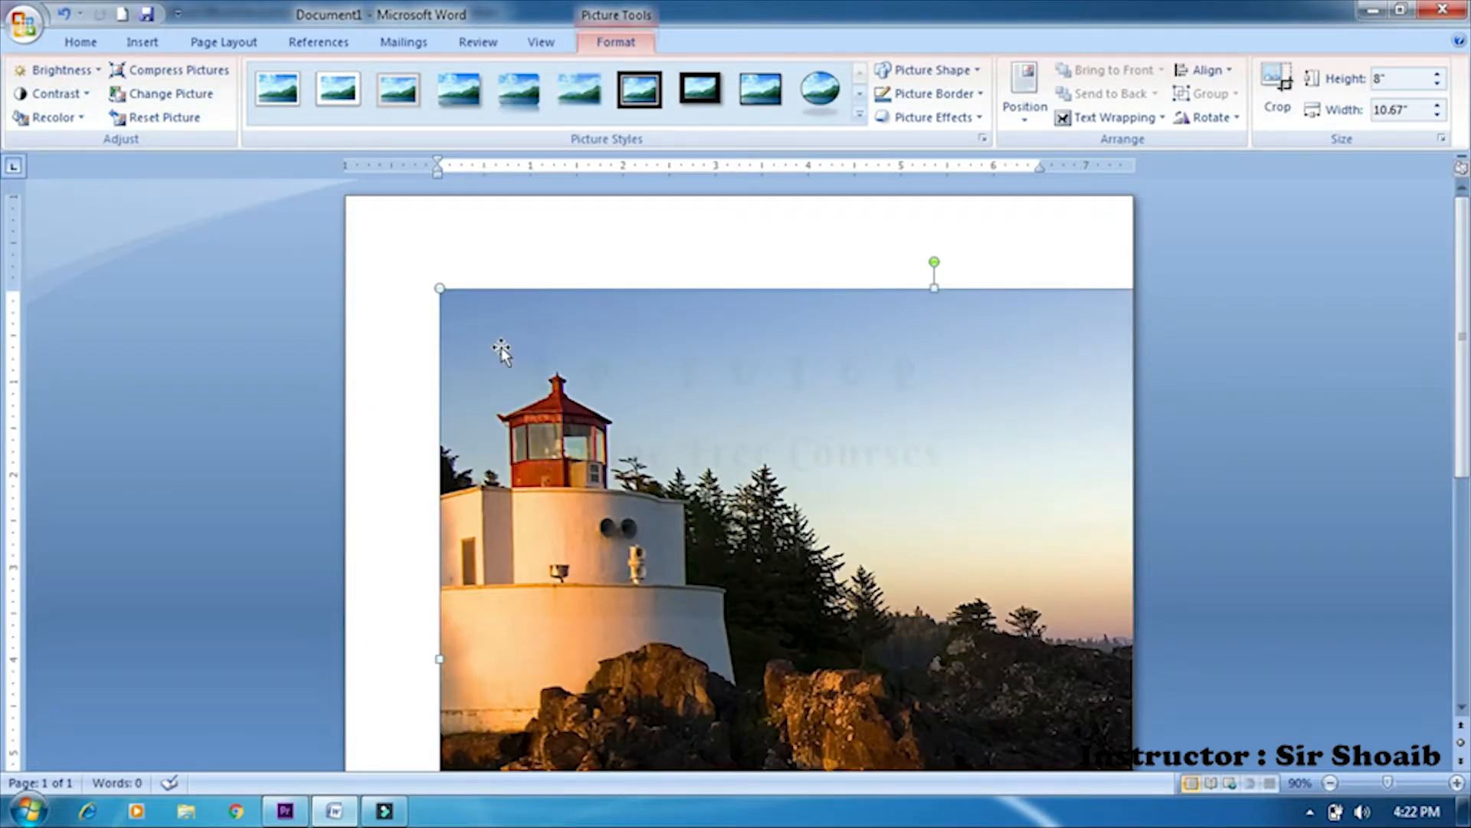
drag(442, 289, 617, 421)
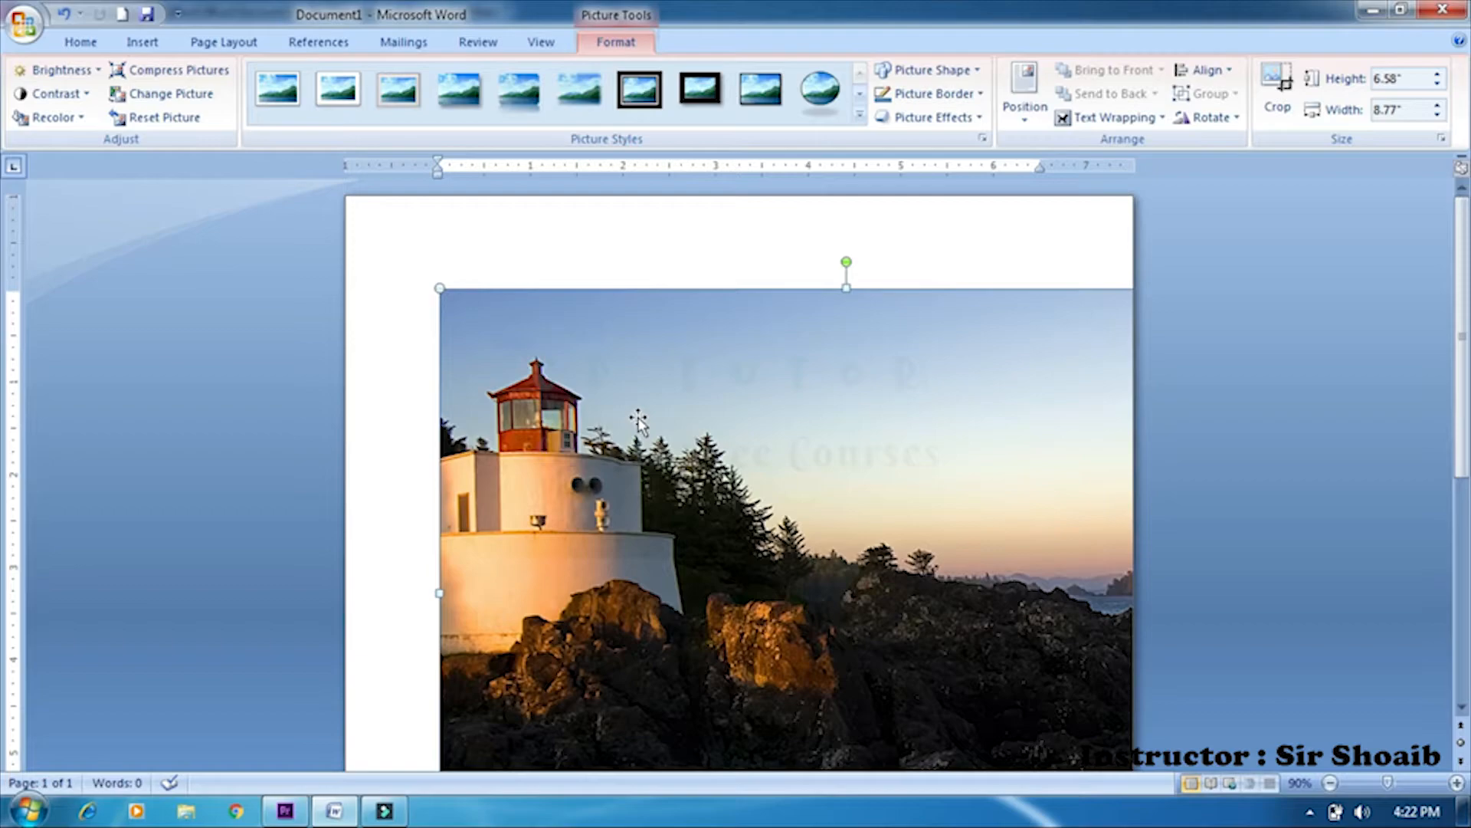
click(436, 285)
click(476, 309)
click(439, 287)
drag(439, 288, 650, 447)
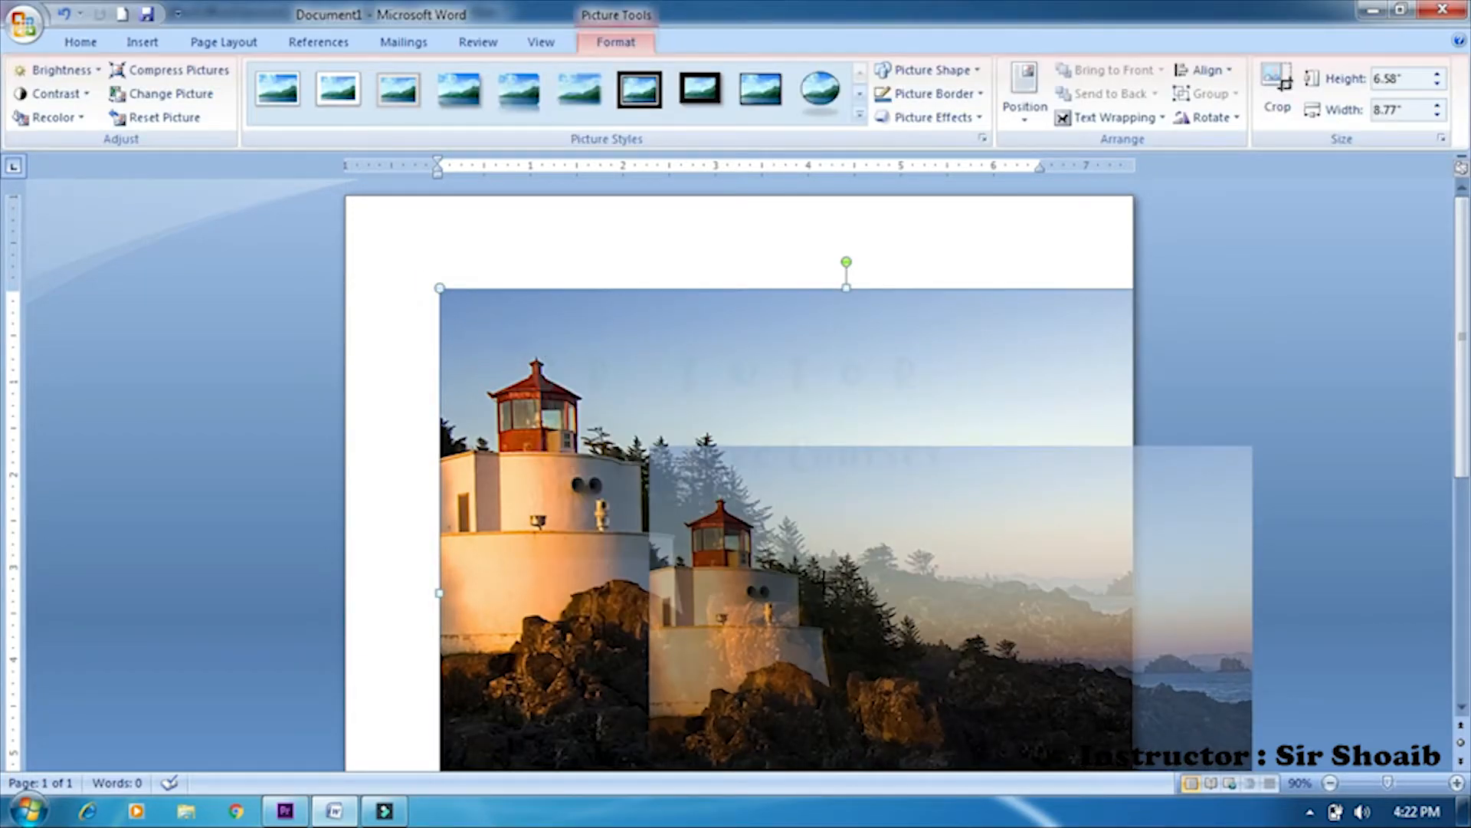
drag(900, 597, 898, 599)
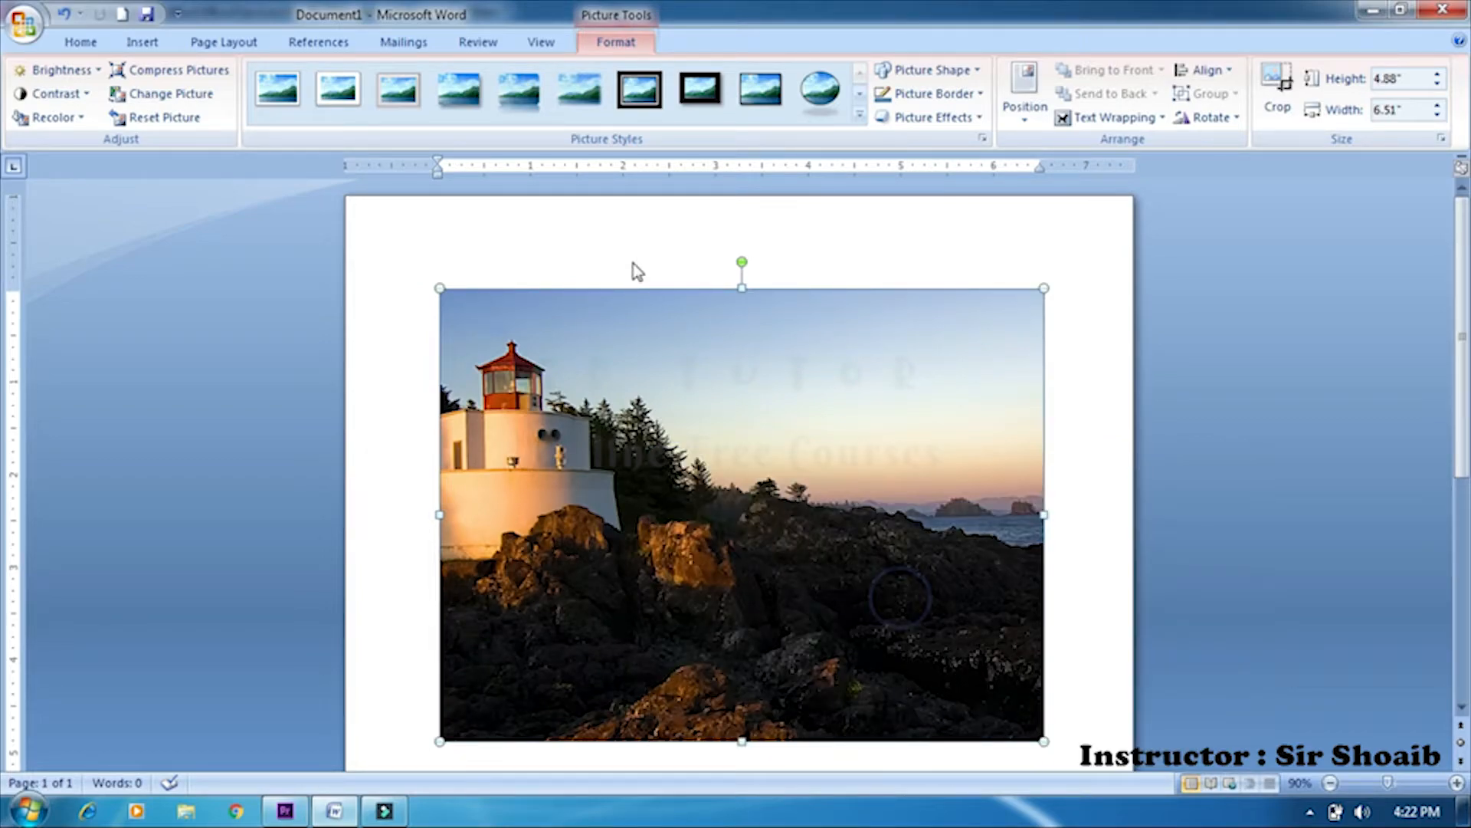
Compress the document's pictures with the Print (220 ppi) target output, keeping basic compression on save and deletion of cropped areas on.
click(180, 71)
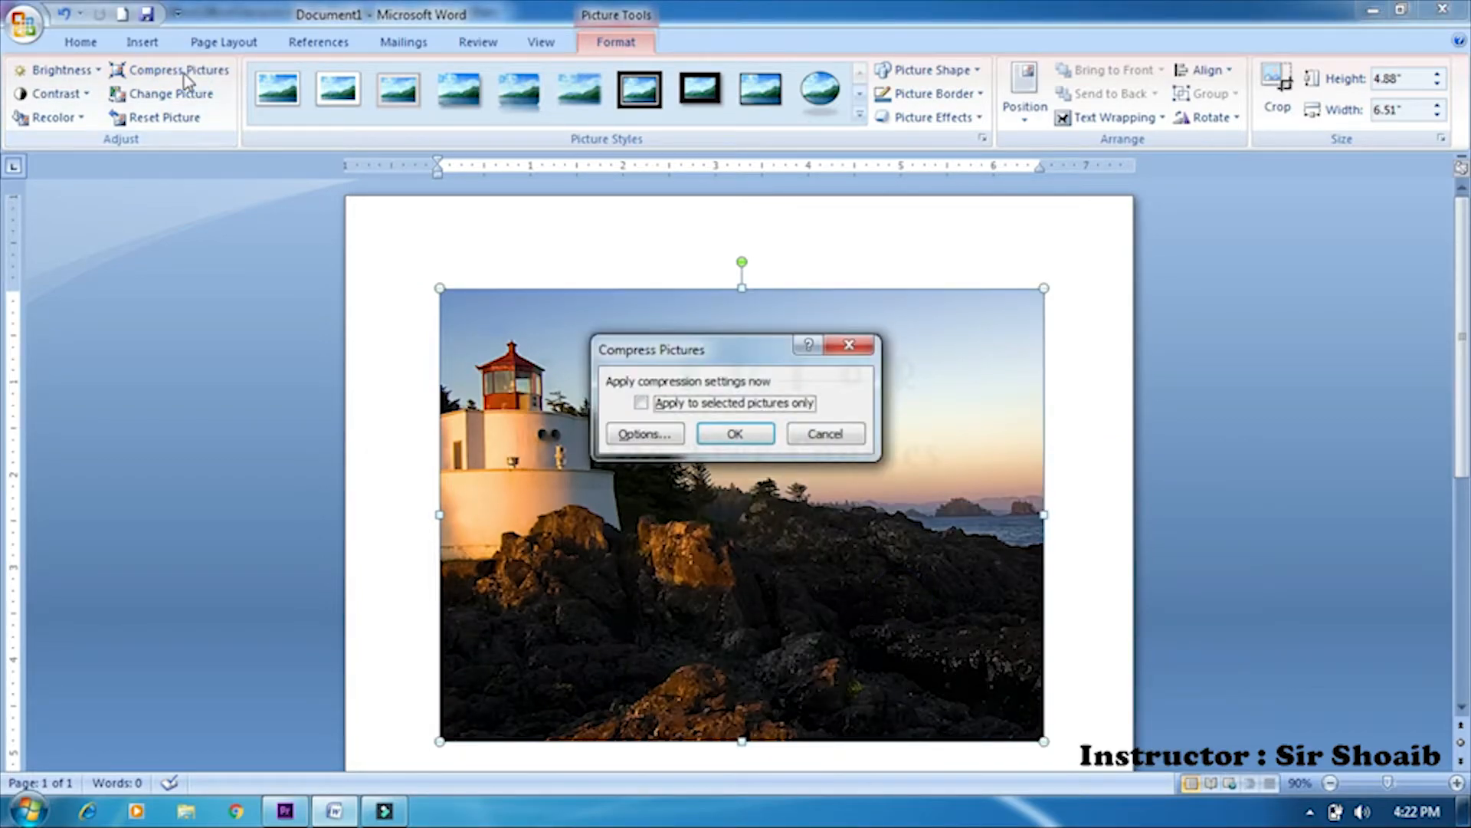
click(642, 441)
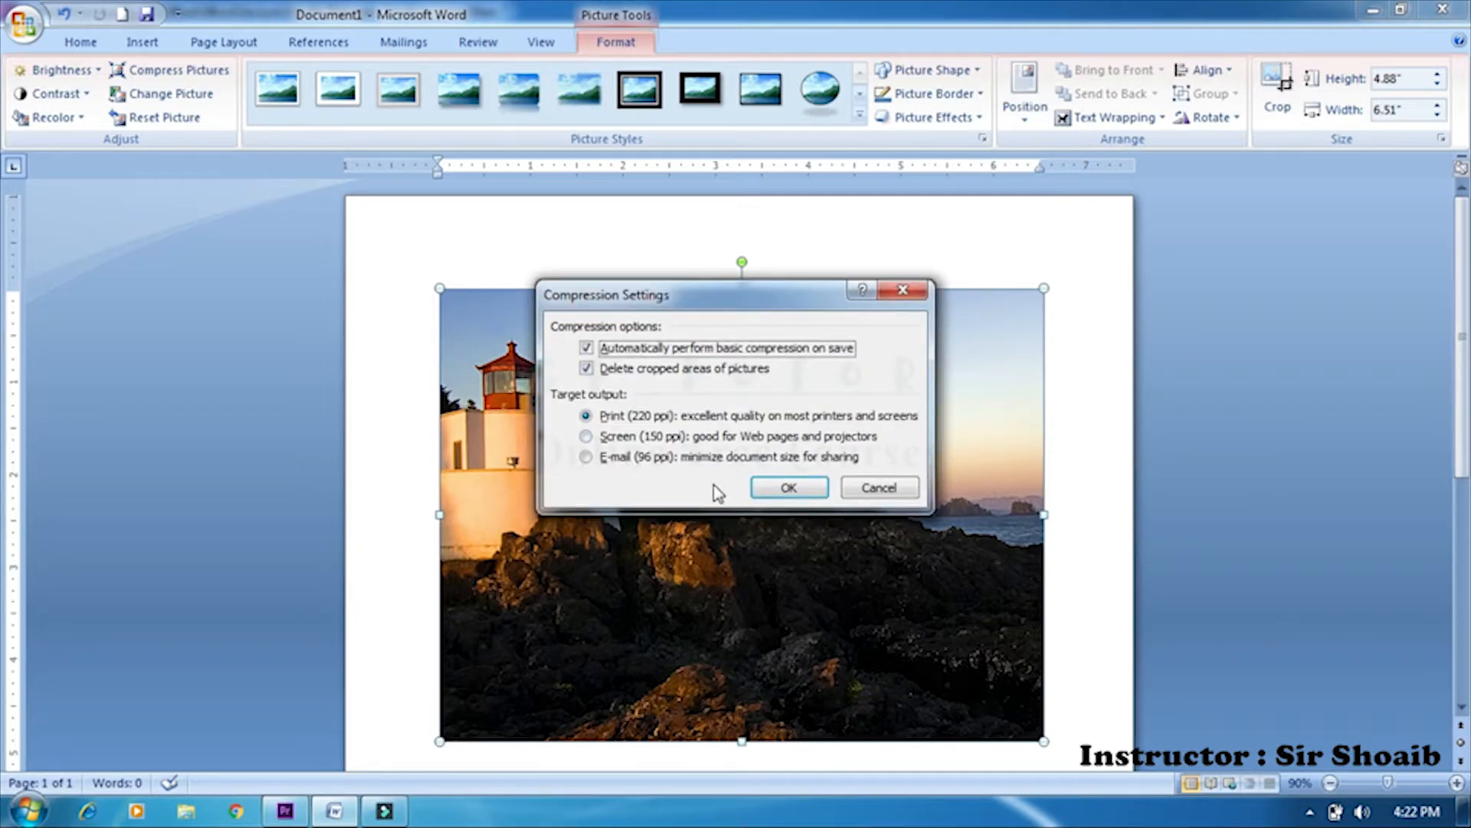
click(816, 487)
click(763, 437)
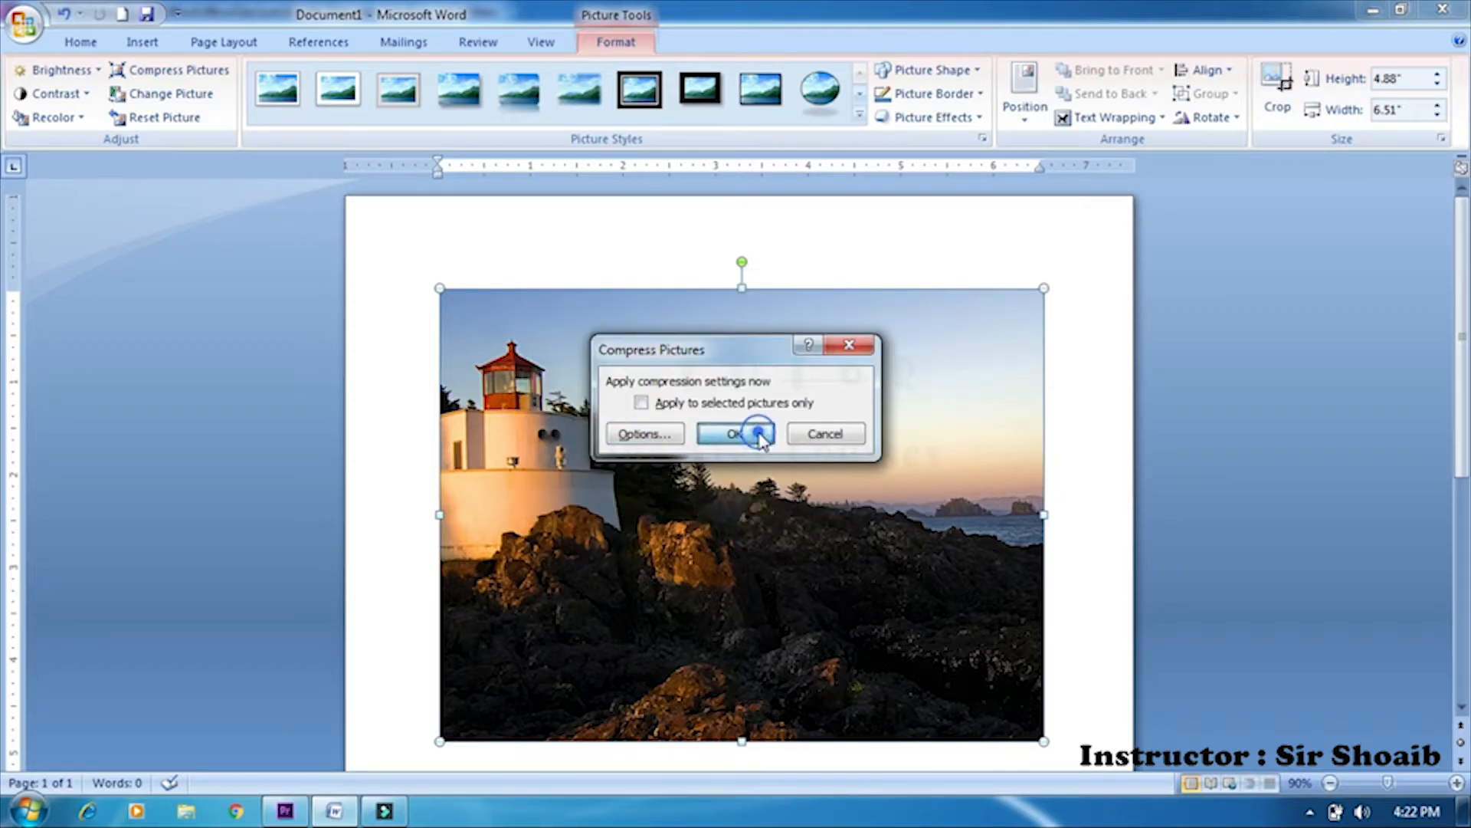
Try the Print (220 ppi), Screen (150 ppi) and E-mail (96 ppi) compression targets, and cancel the picture compression.
click(175, 70)
click(648, 435)
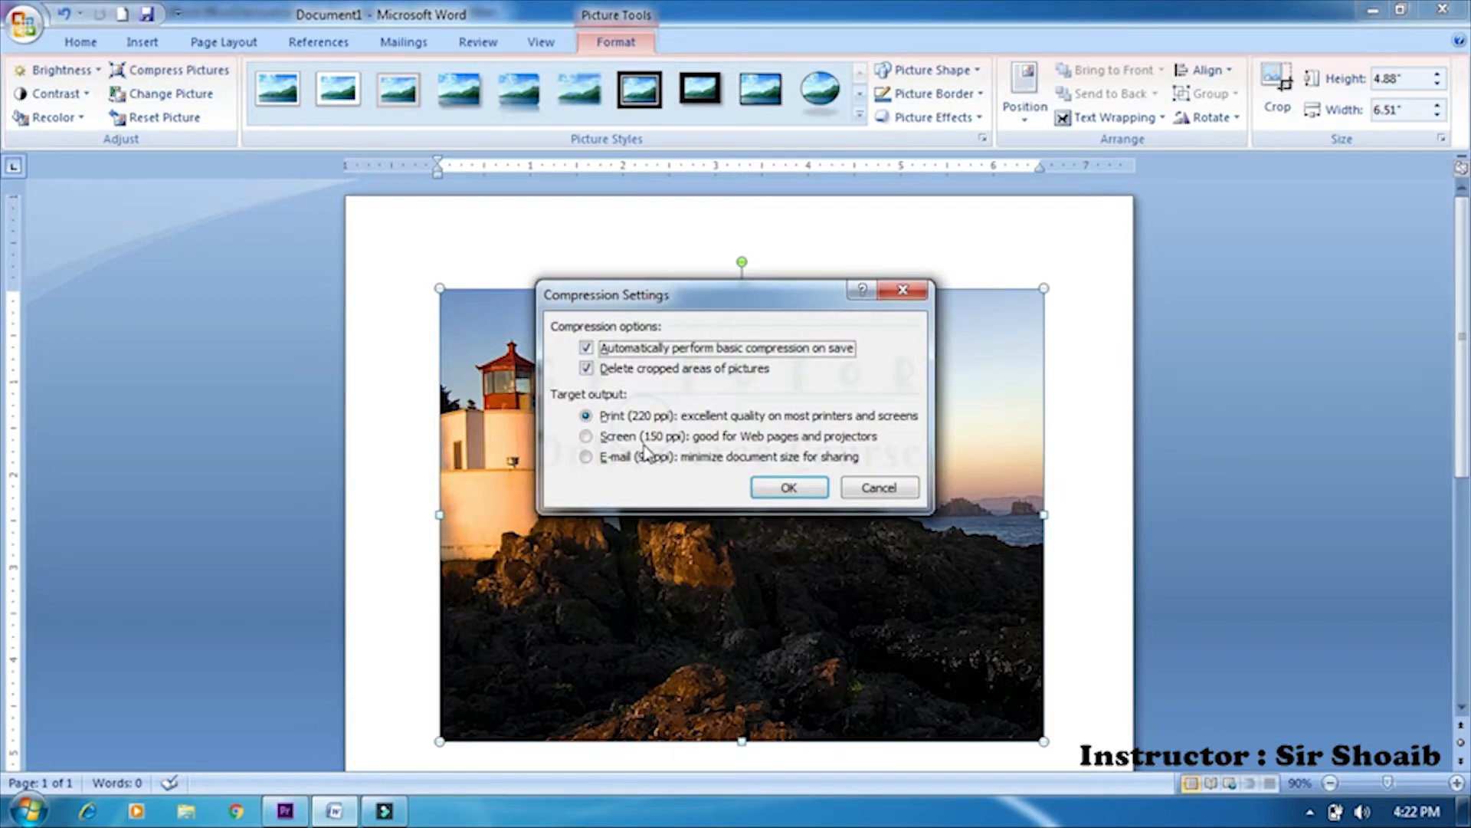
click(586, 436)
click(653, 441)
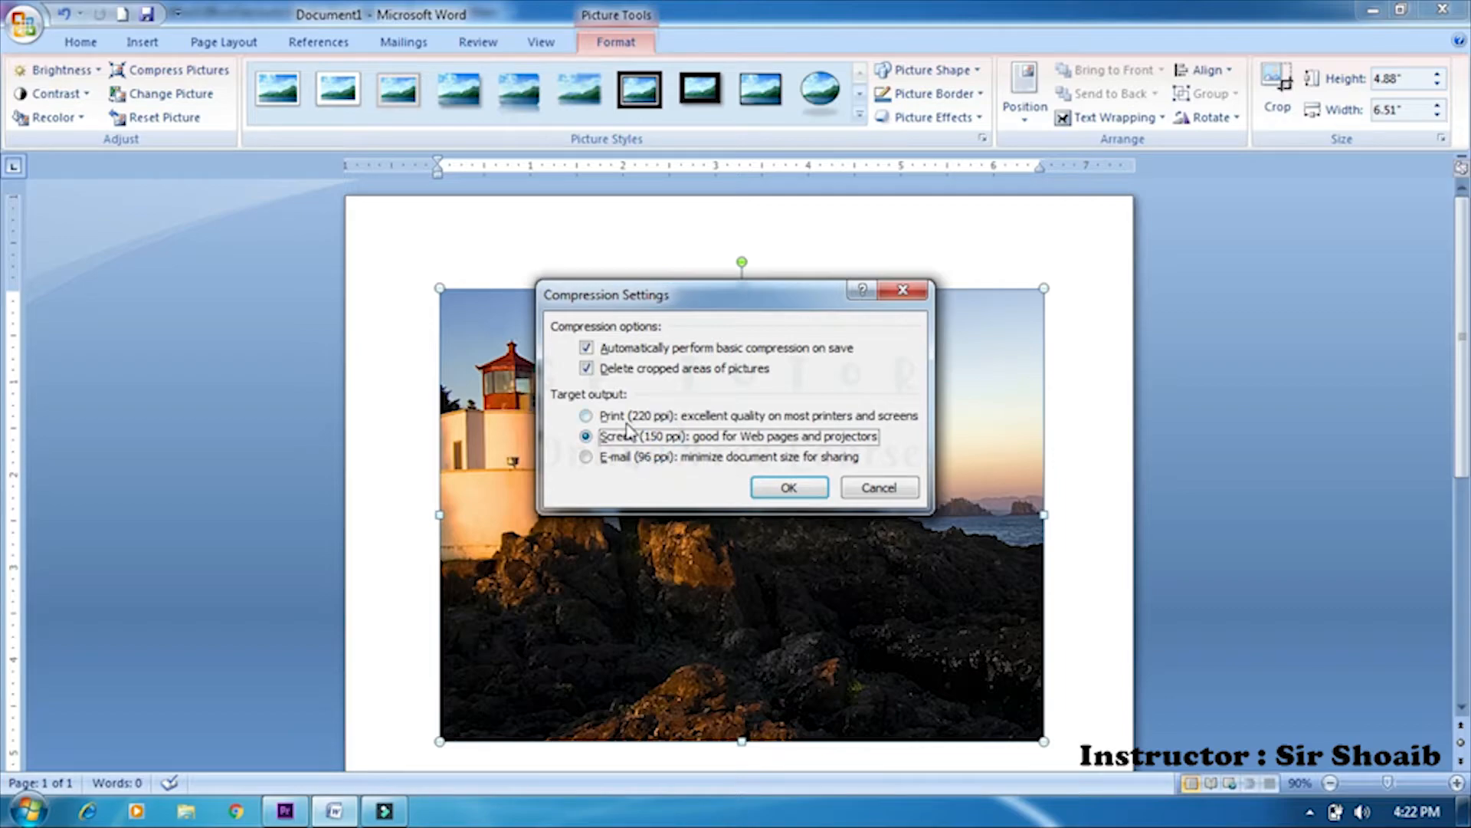
click(624, 416)
click(621, 437)
click(618, 457)
click(618, 437)
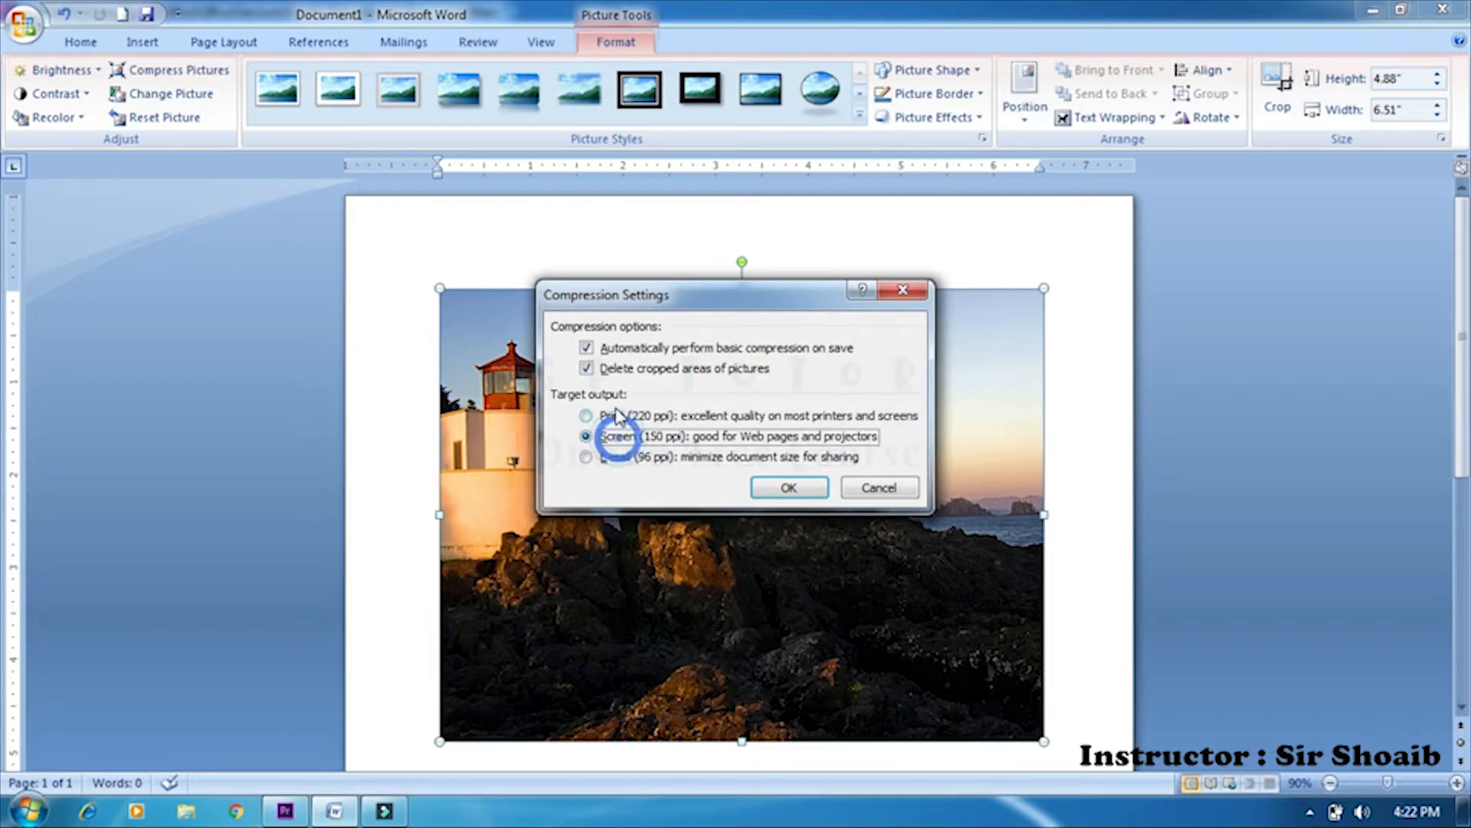
click(617, 416)
click(618, 457)
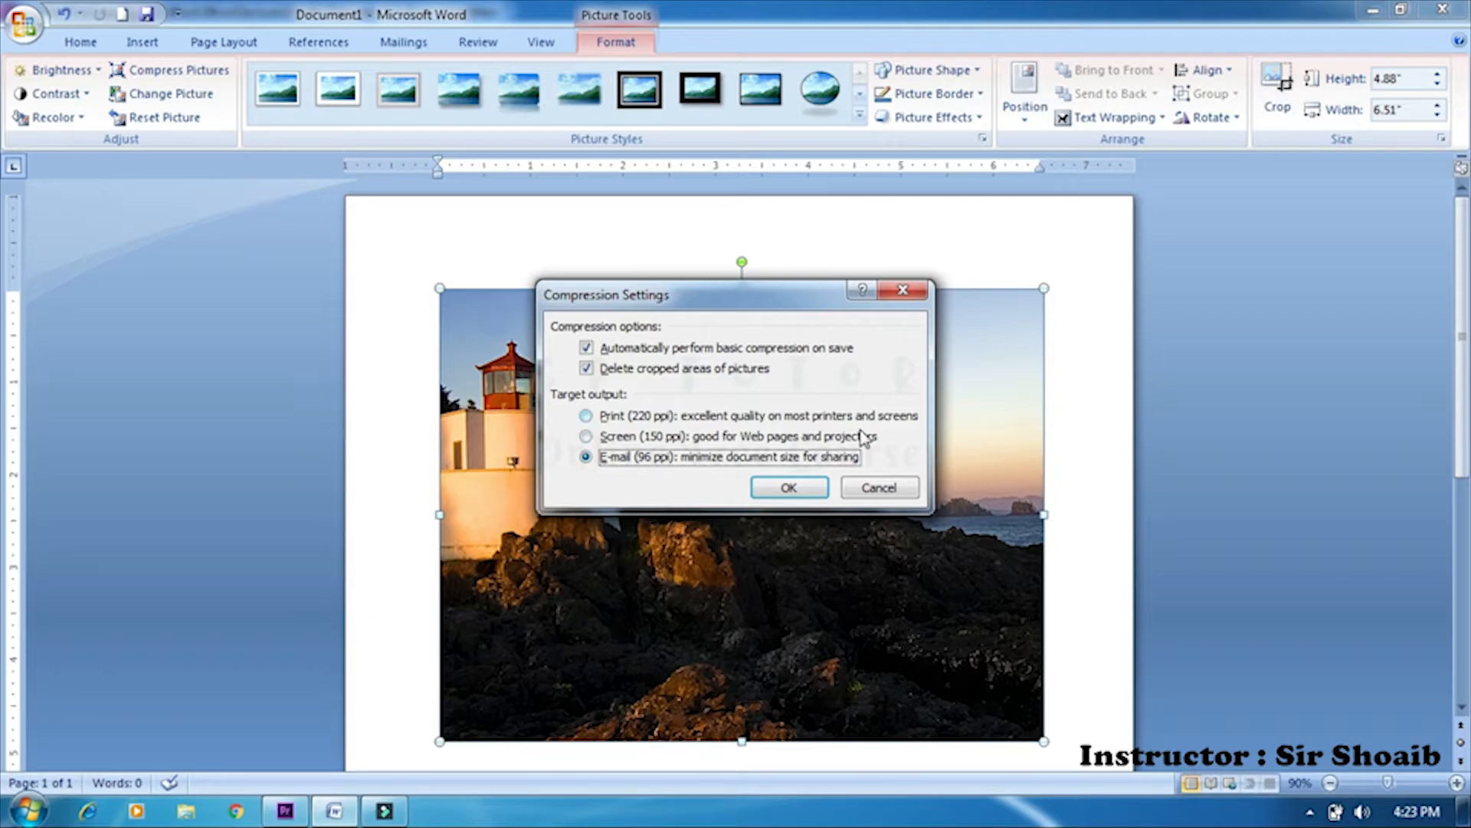
click(587, 416)
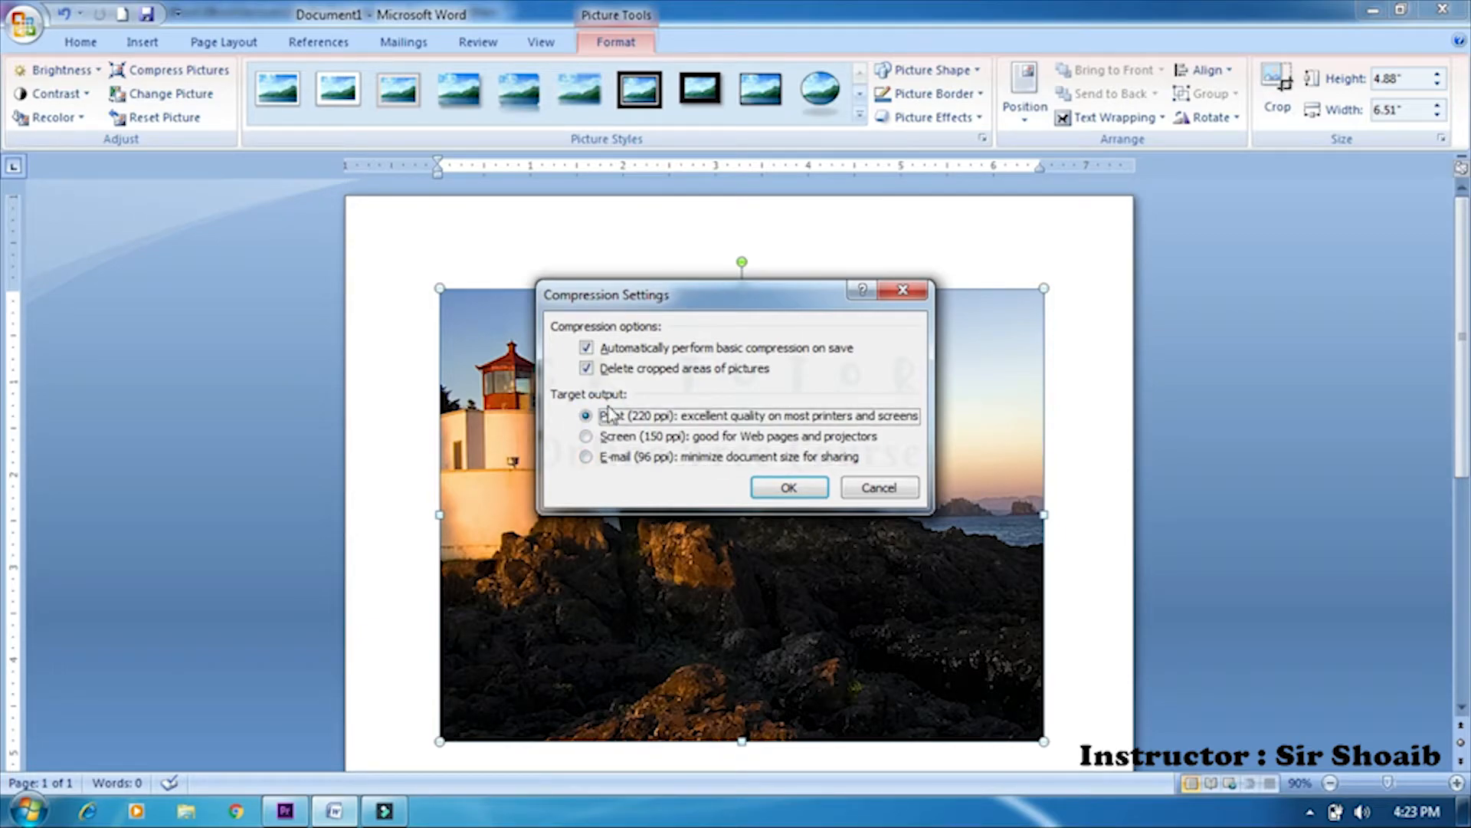
click(863, 496)
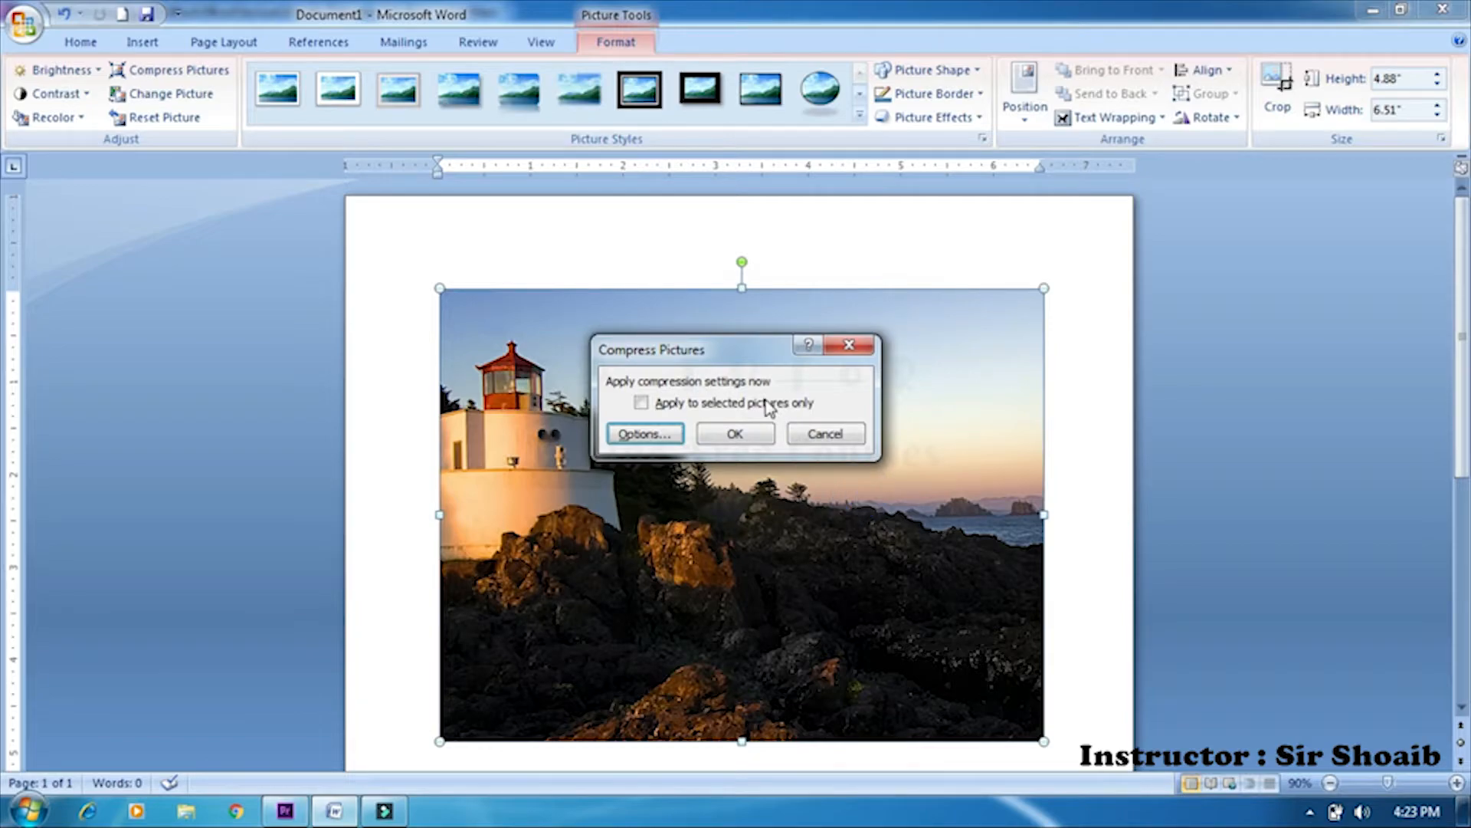
click(851, 436)
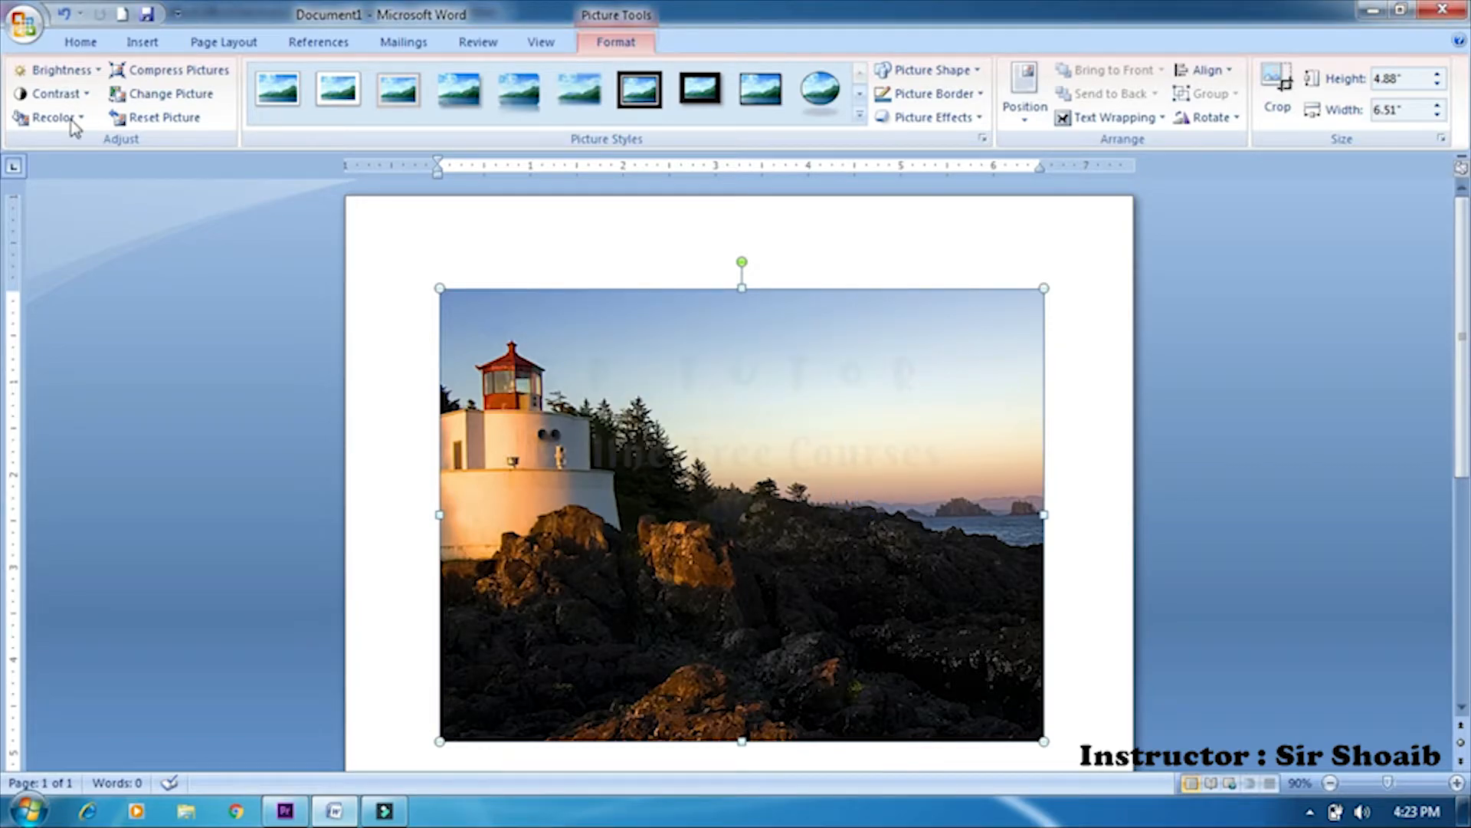
Replace the lighthouse picture with the Desert sample picture and keep it selected.
click(172, 97)
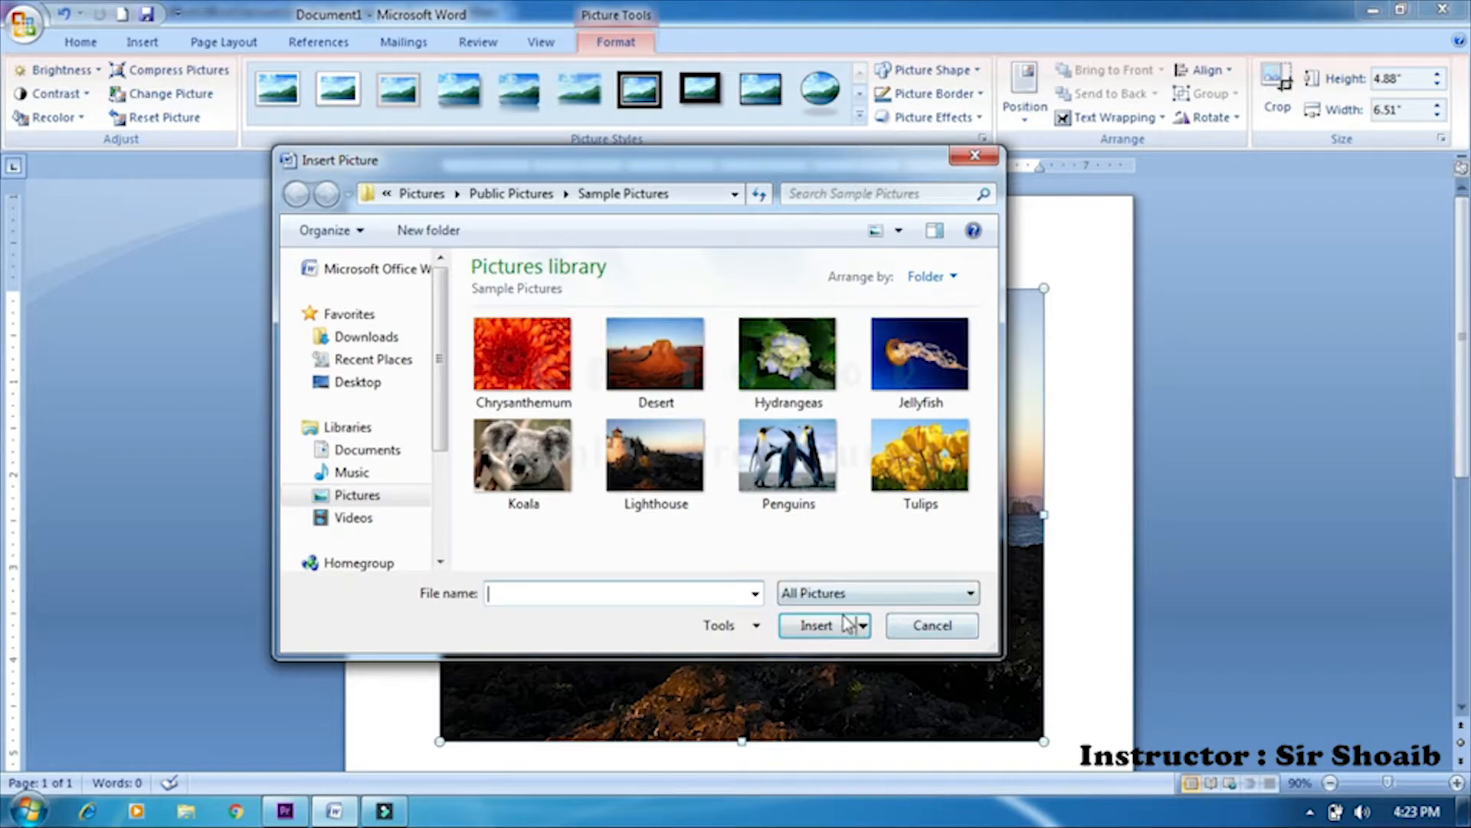
double_click(655, 348)
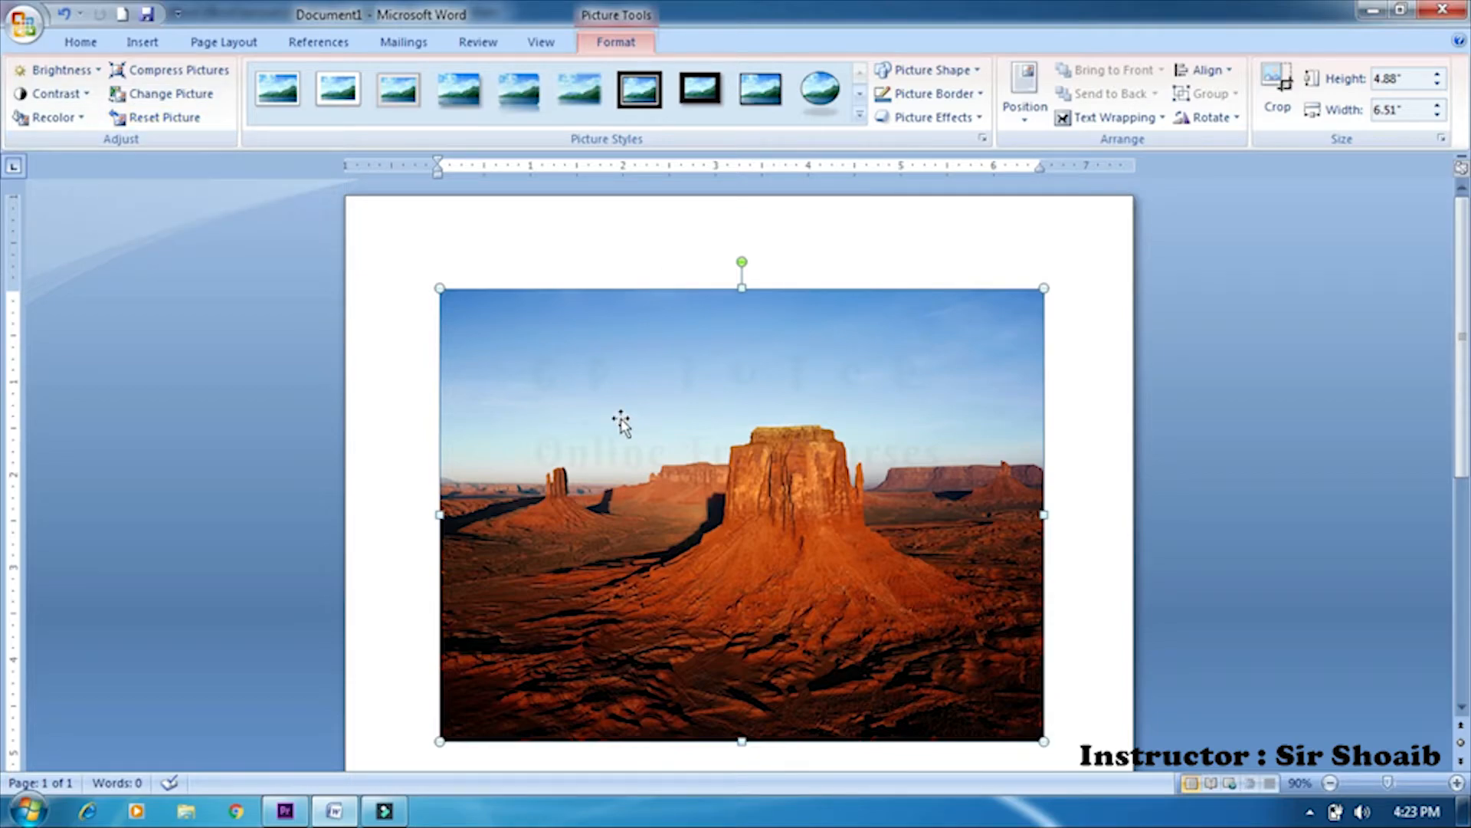
click(579, 360)
click(579, 359)
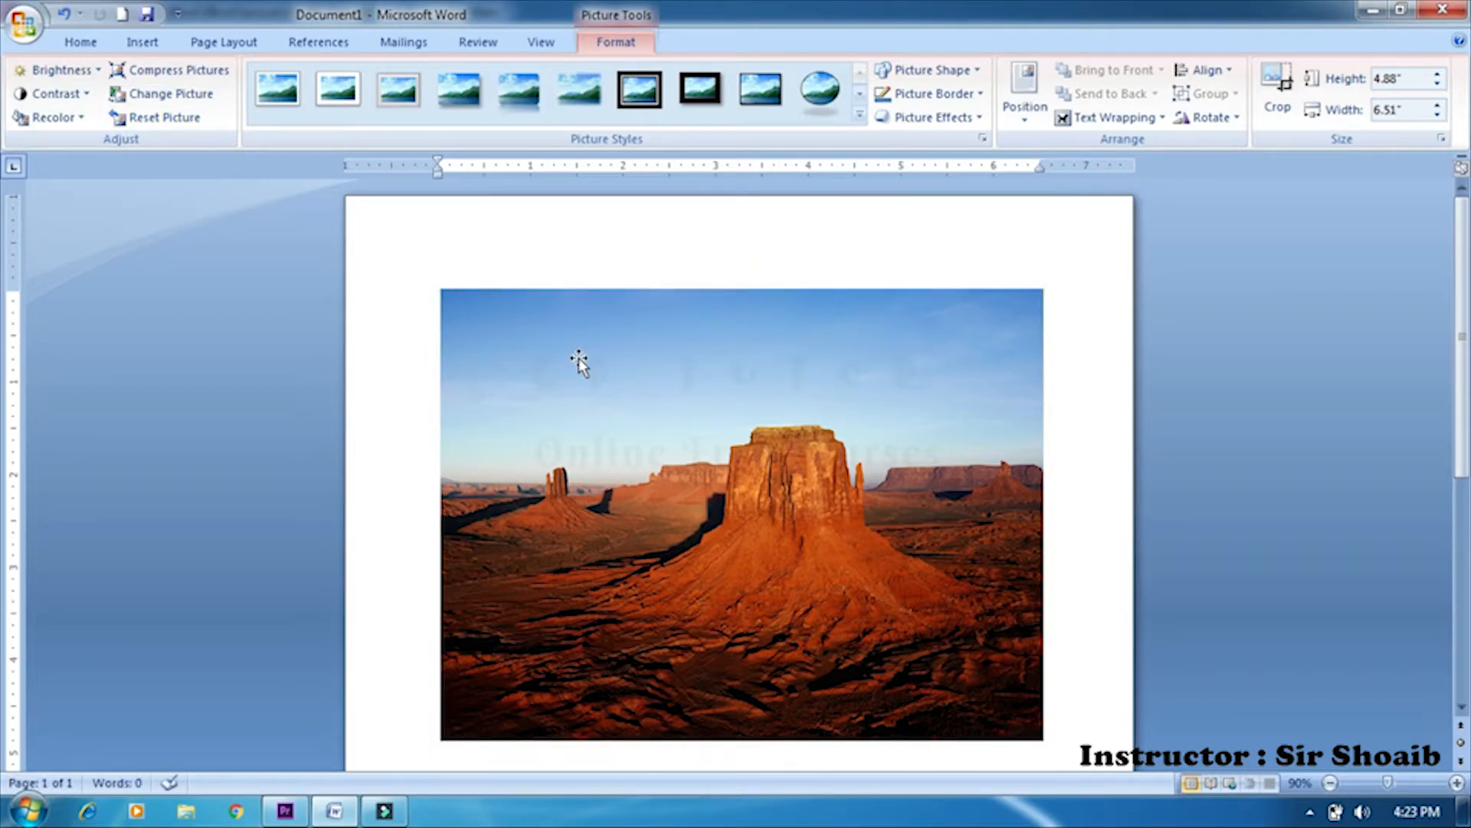
click(580, 360)
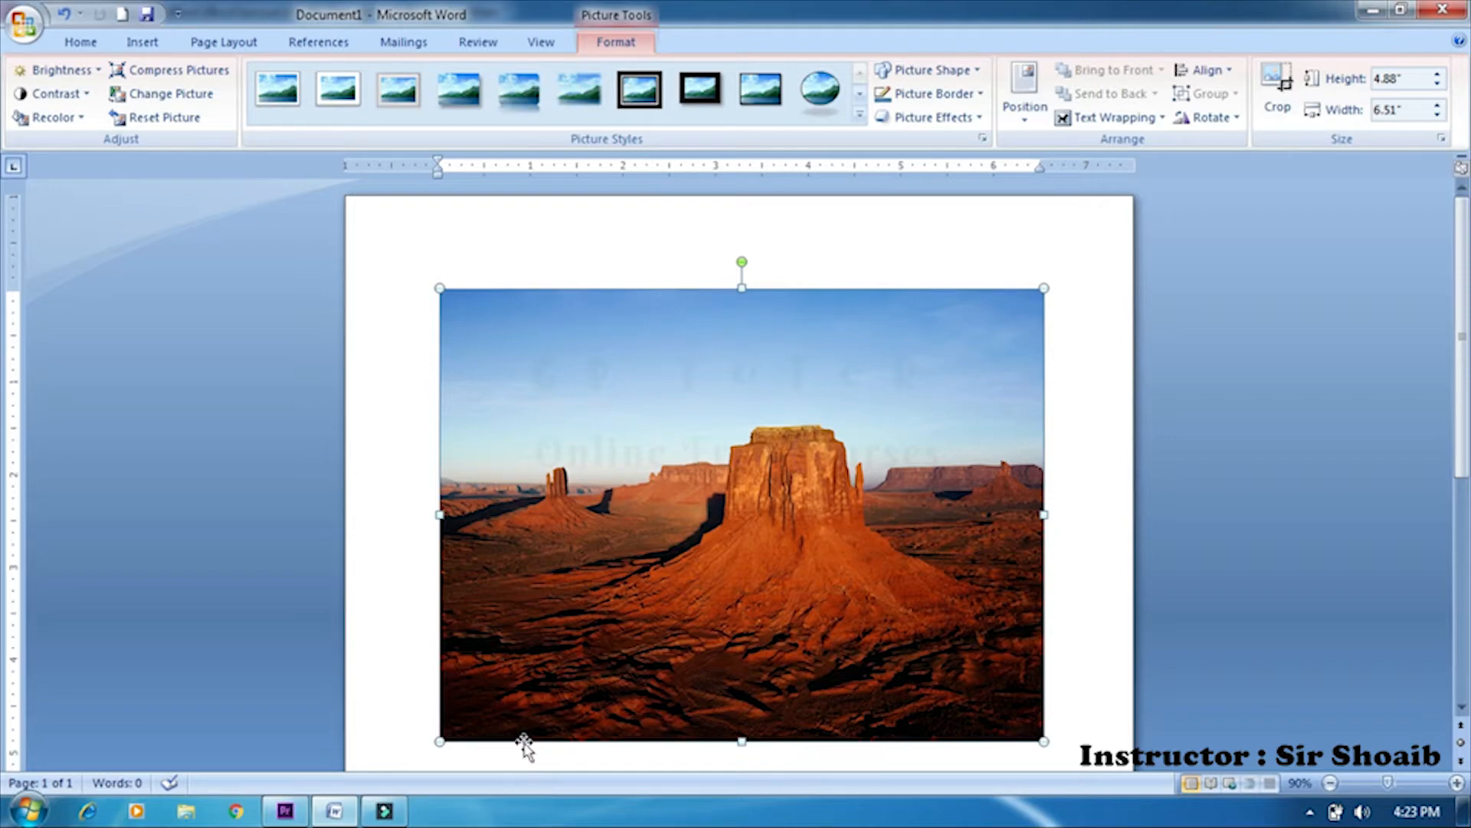
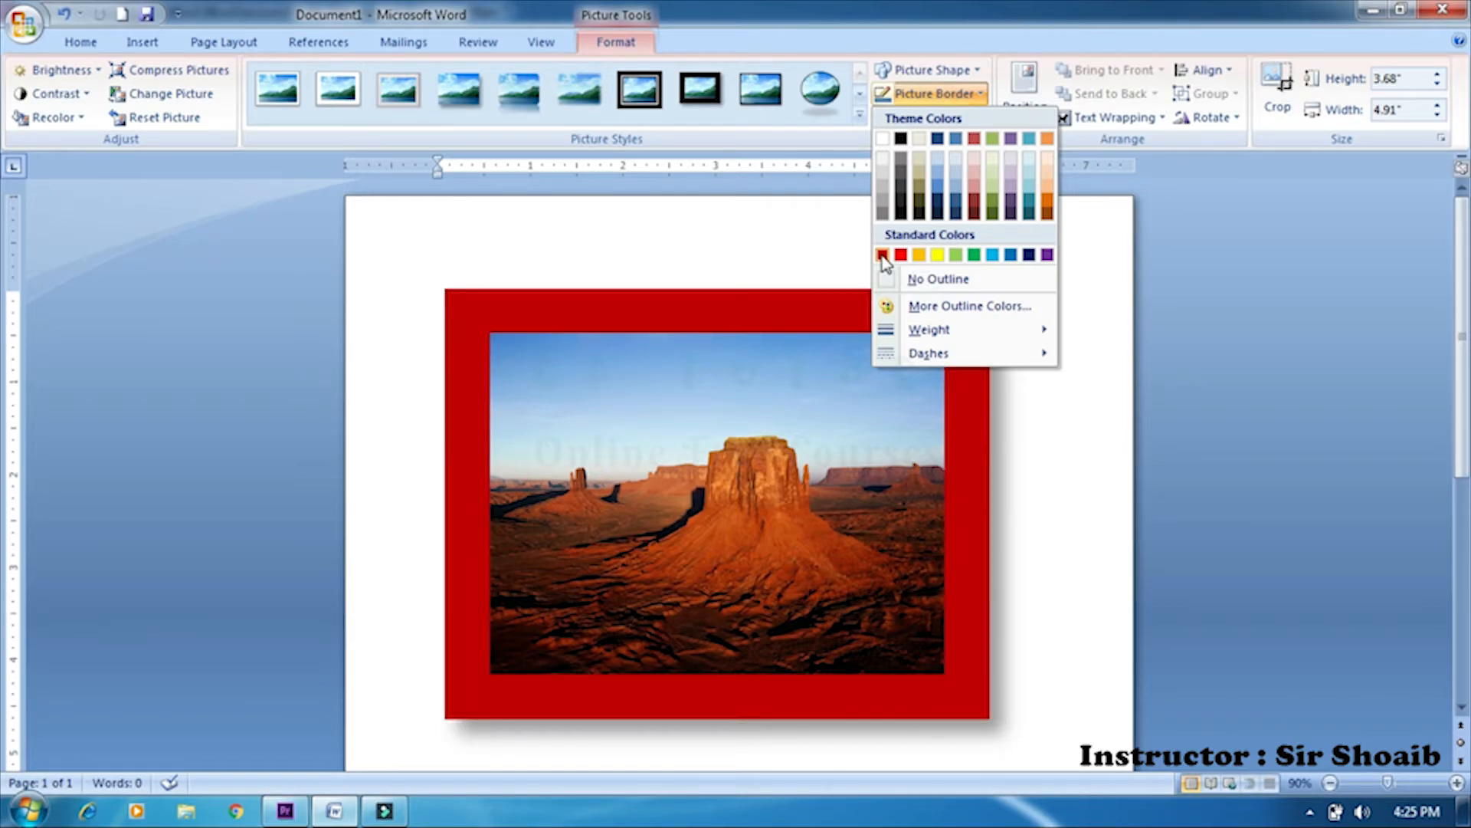
Review the compound and cap options for the picture's border line, and set its join type to Bevel.
mouse_move(989, 331)
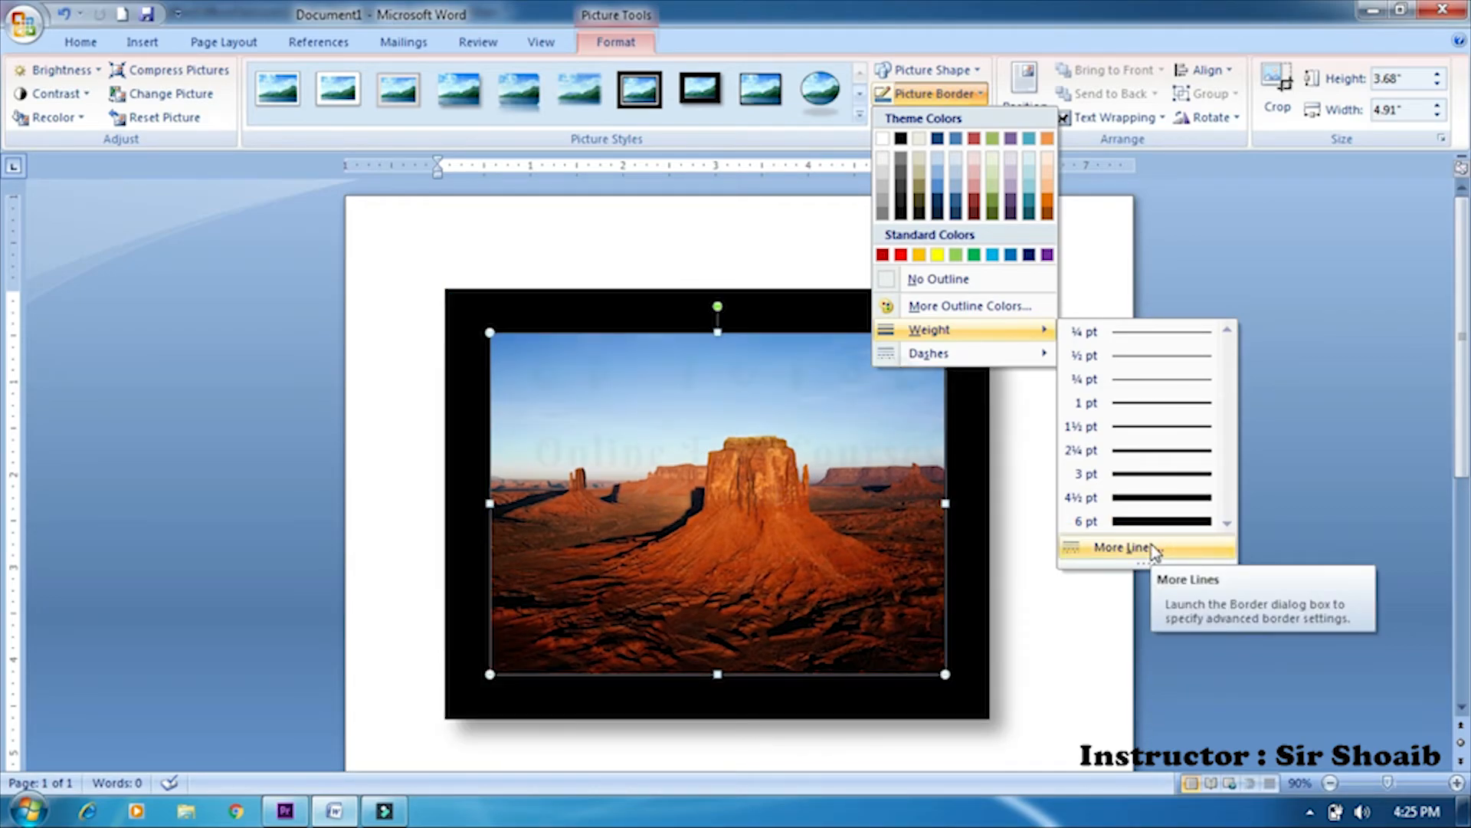
click(1153, 549)
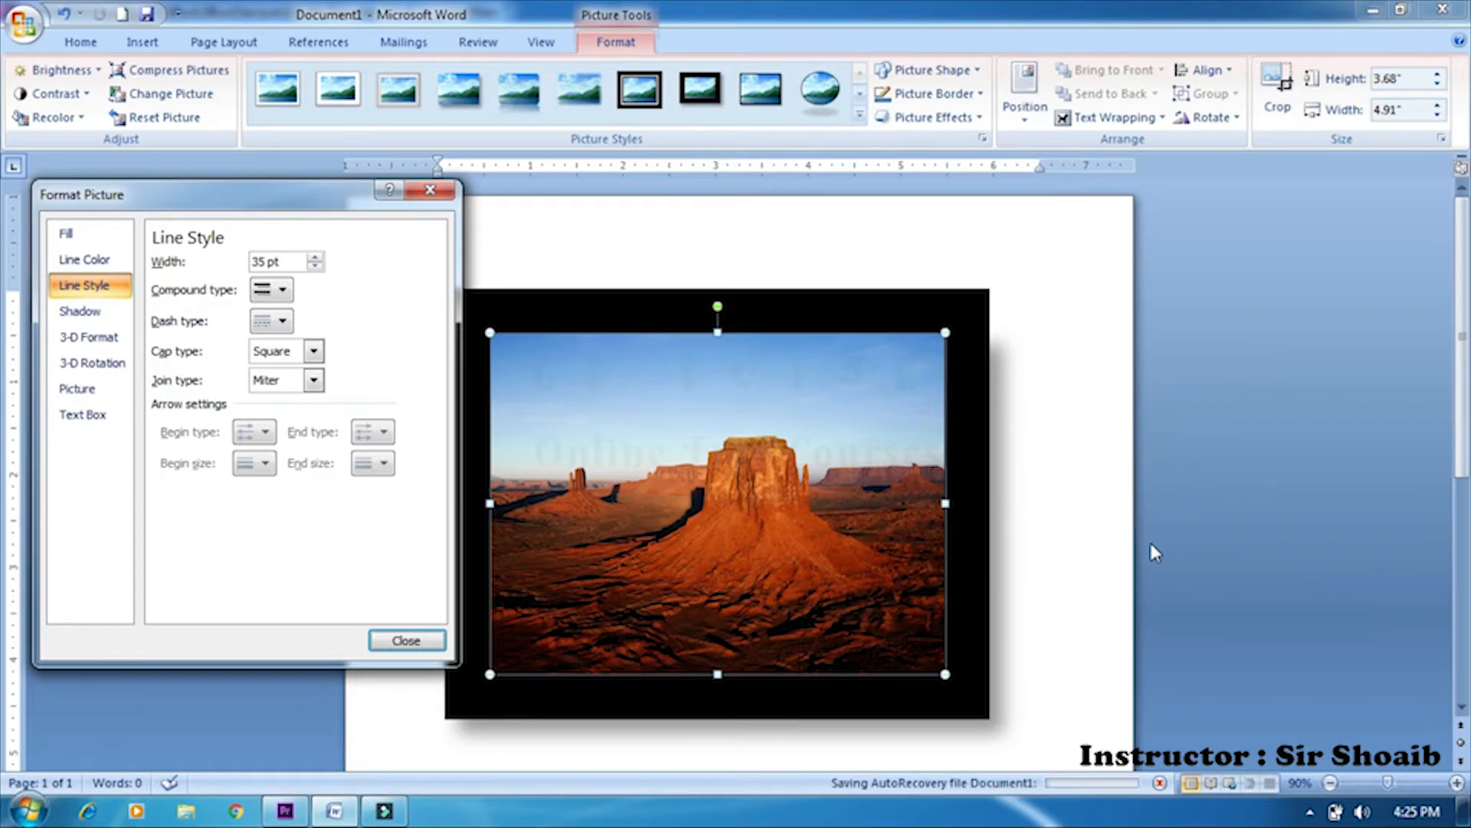
click(284, 290)
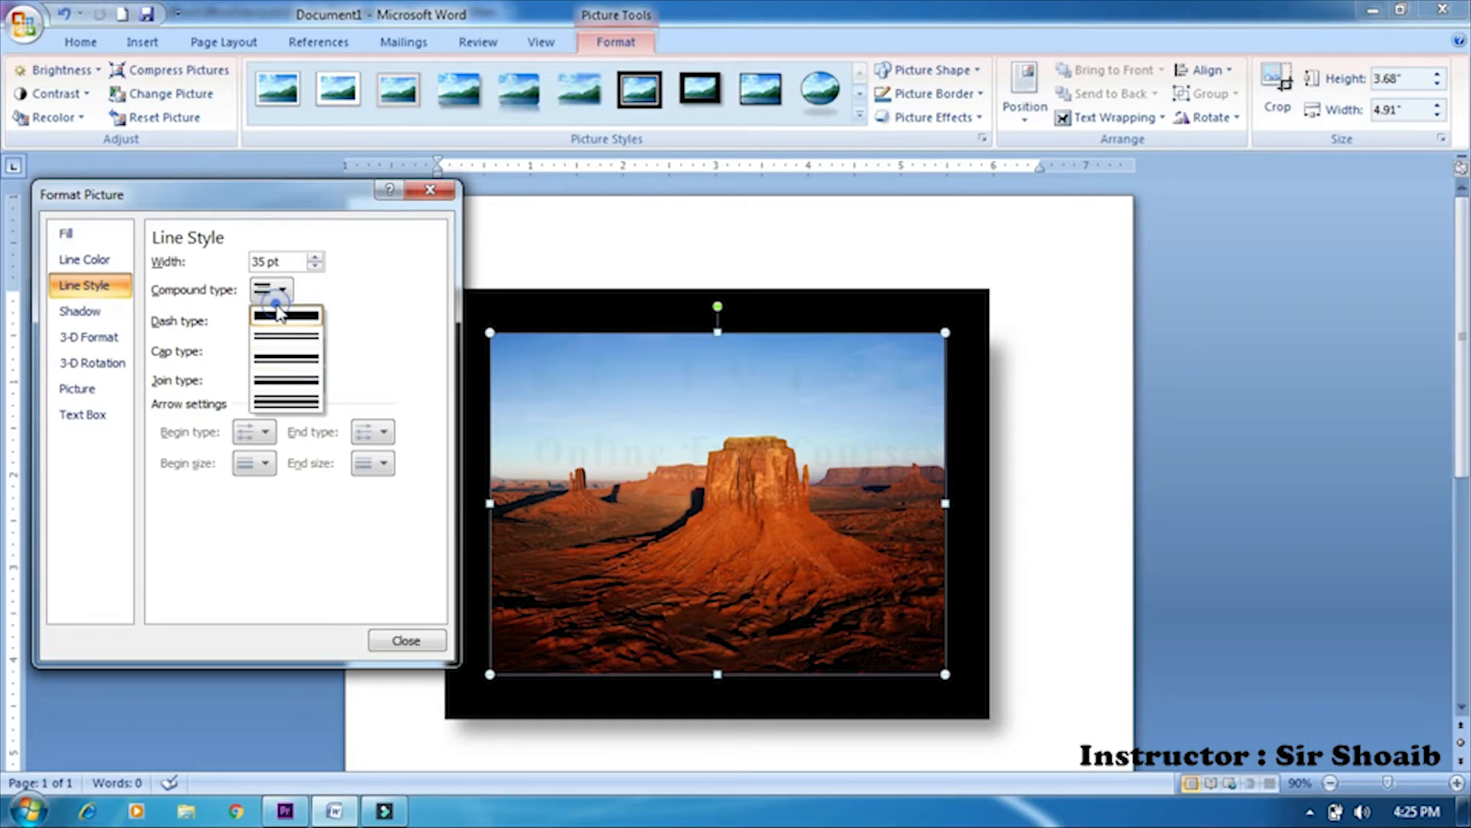
click(355, 306)
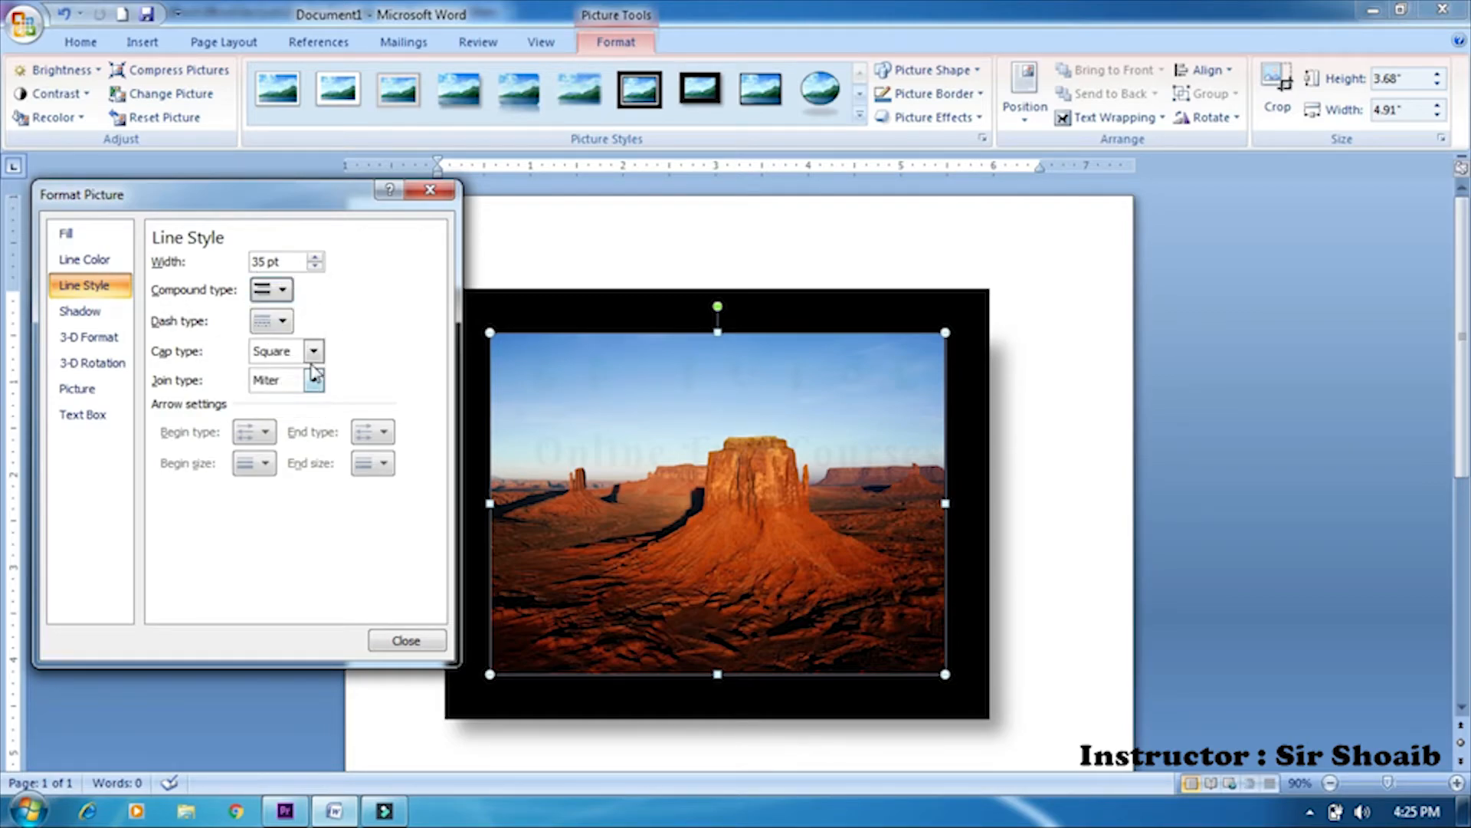
click(313, 352)
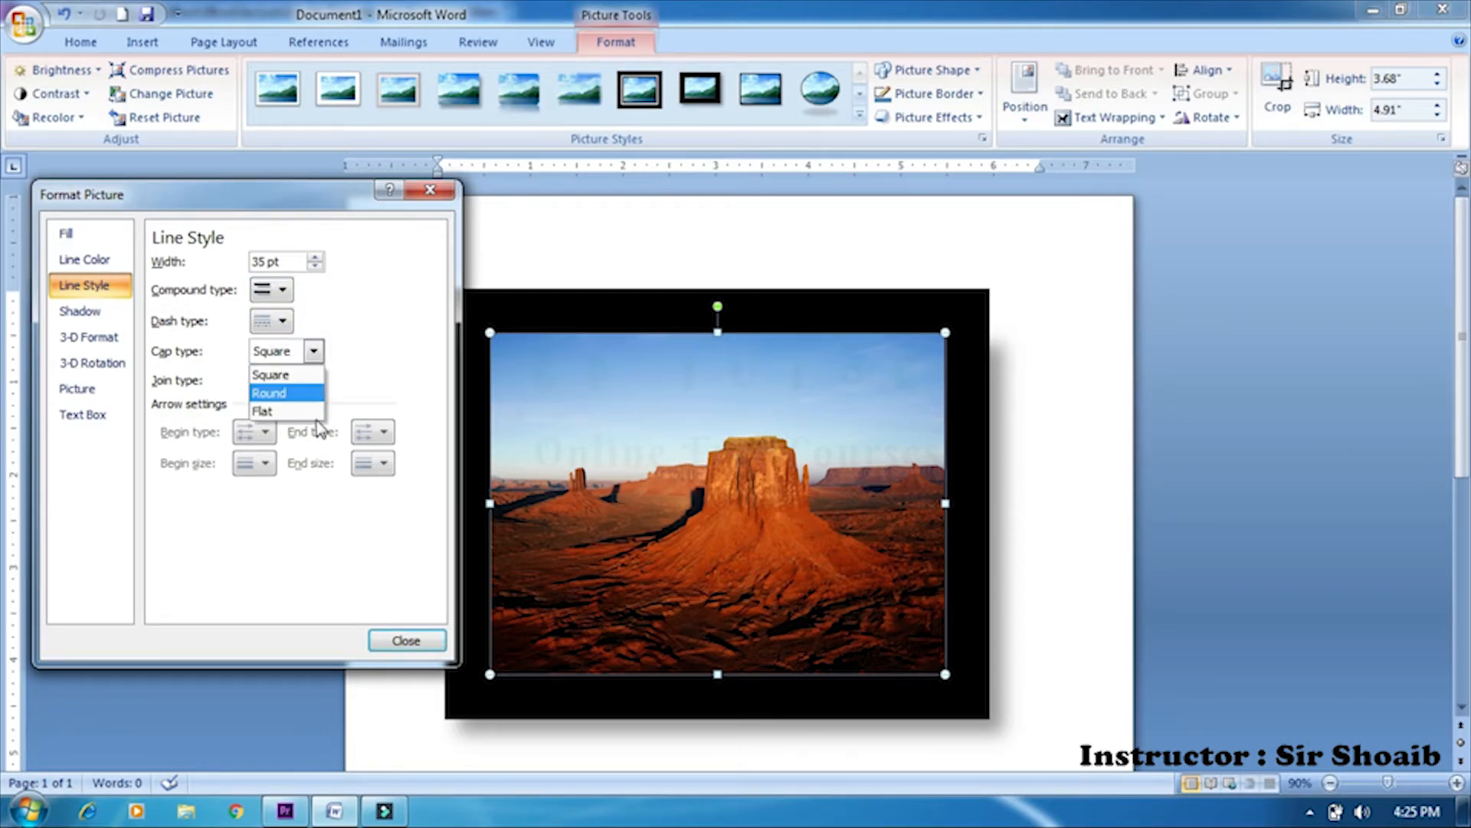
click(315, 352)
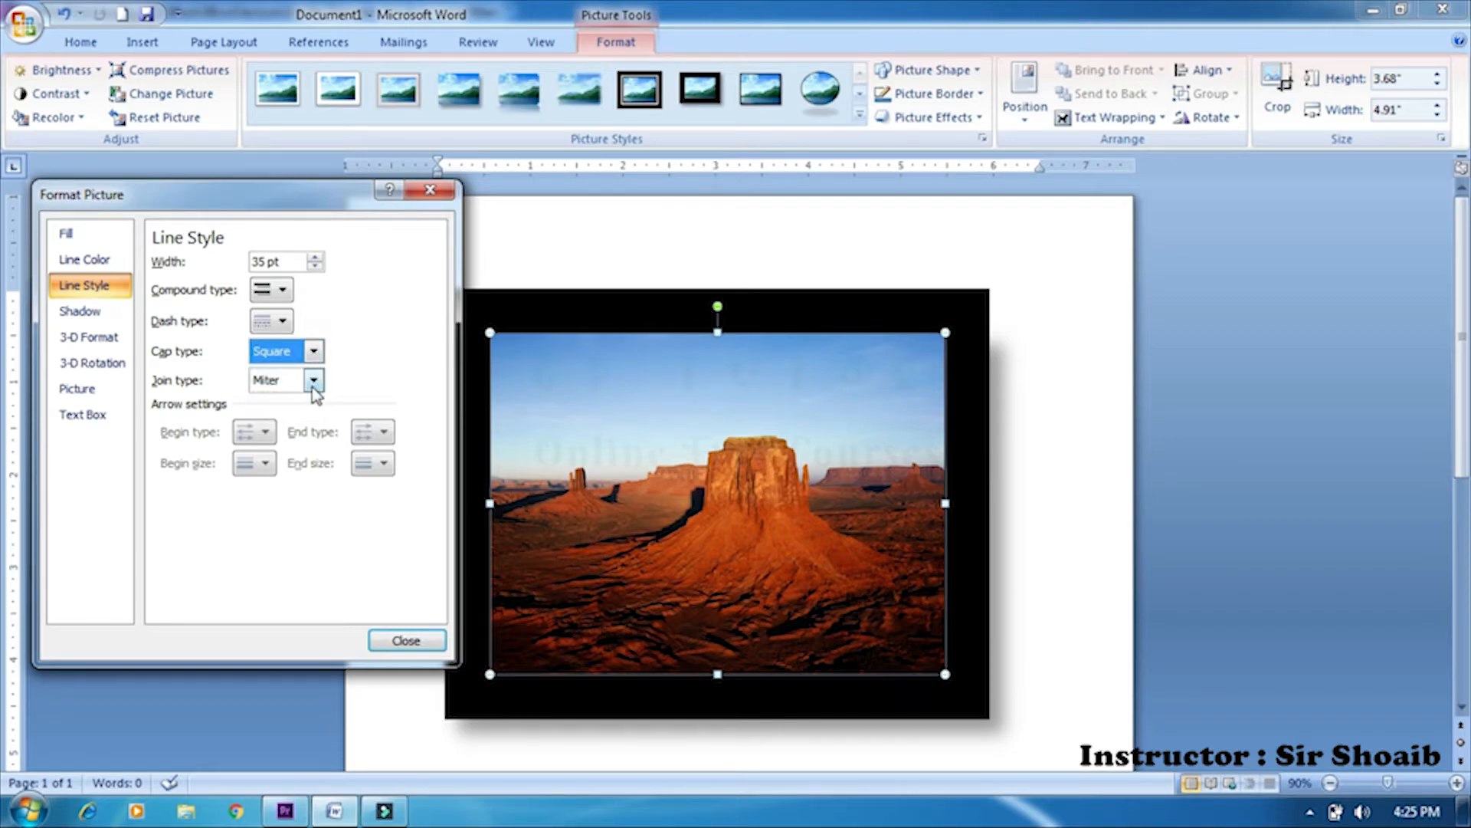
click(312, 381)
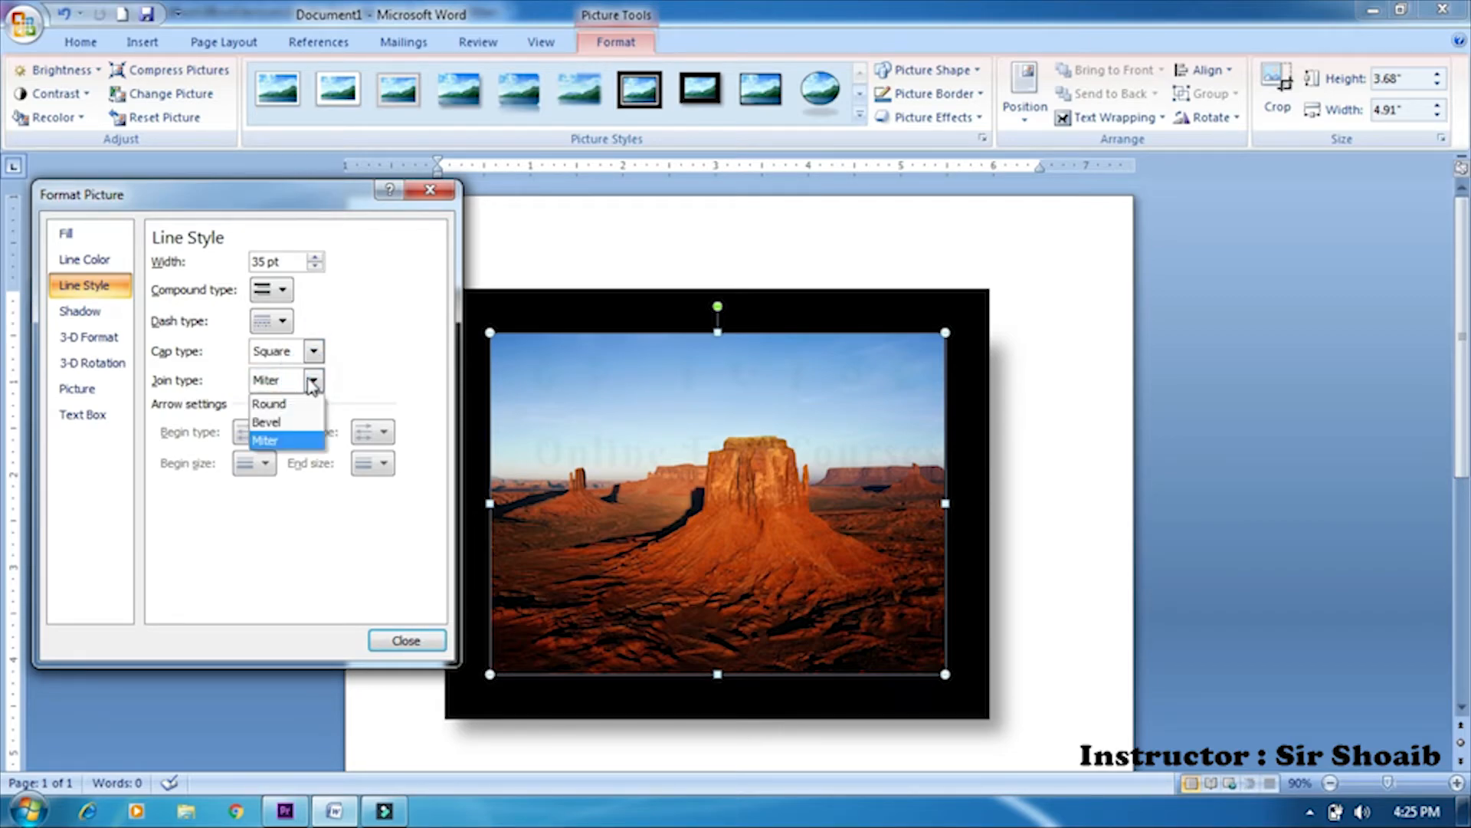
click(305, 424)
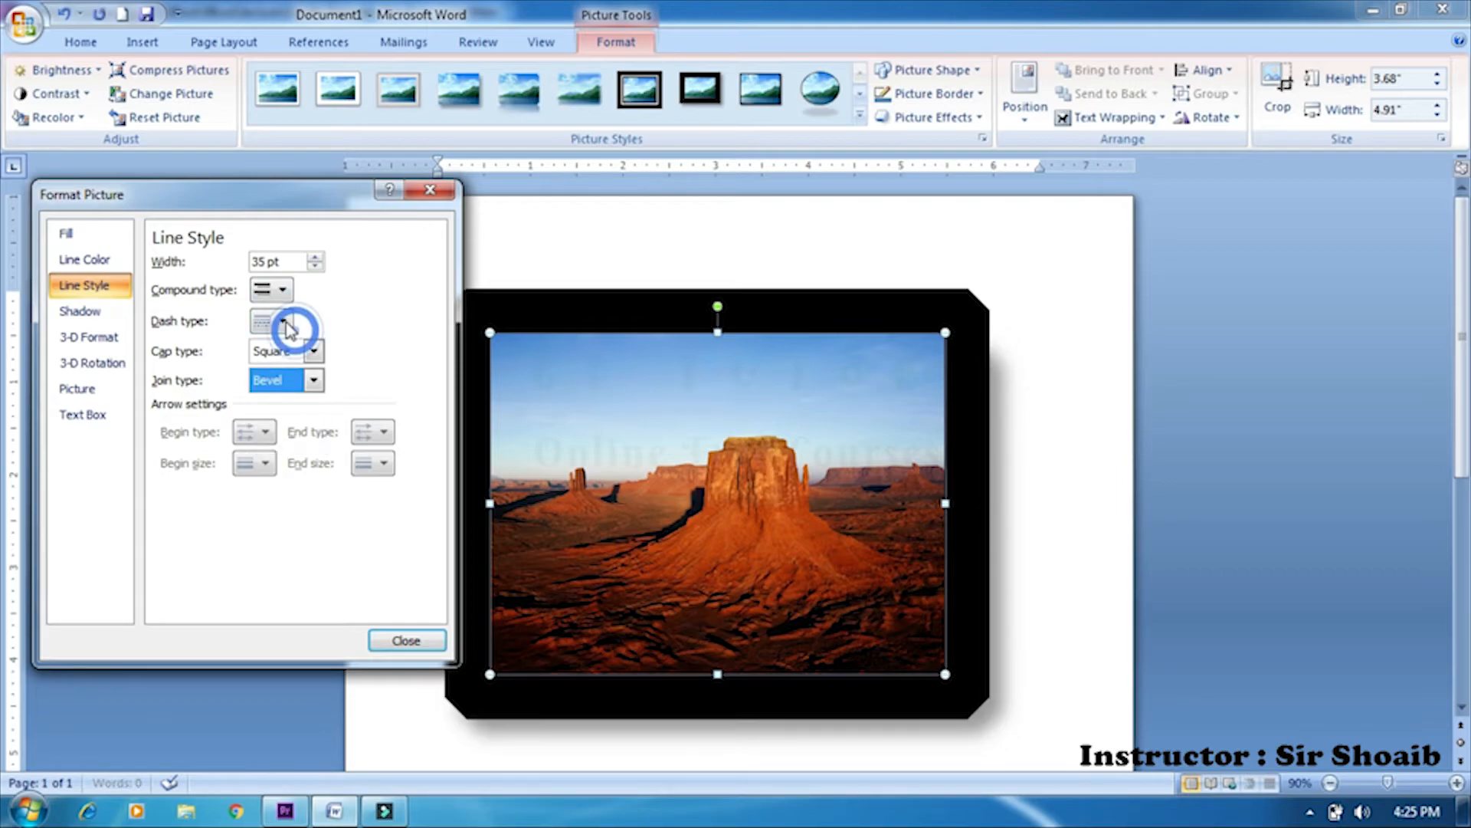
click(400, 639)
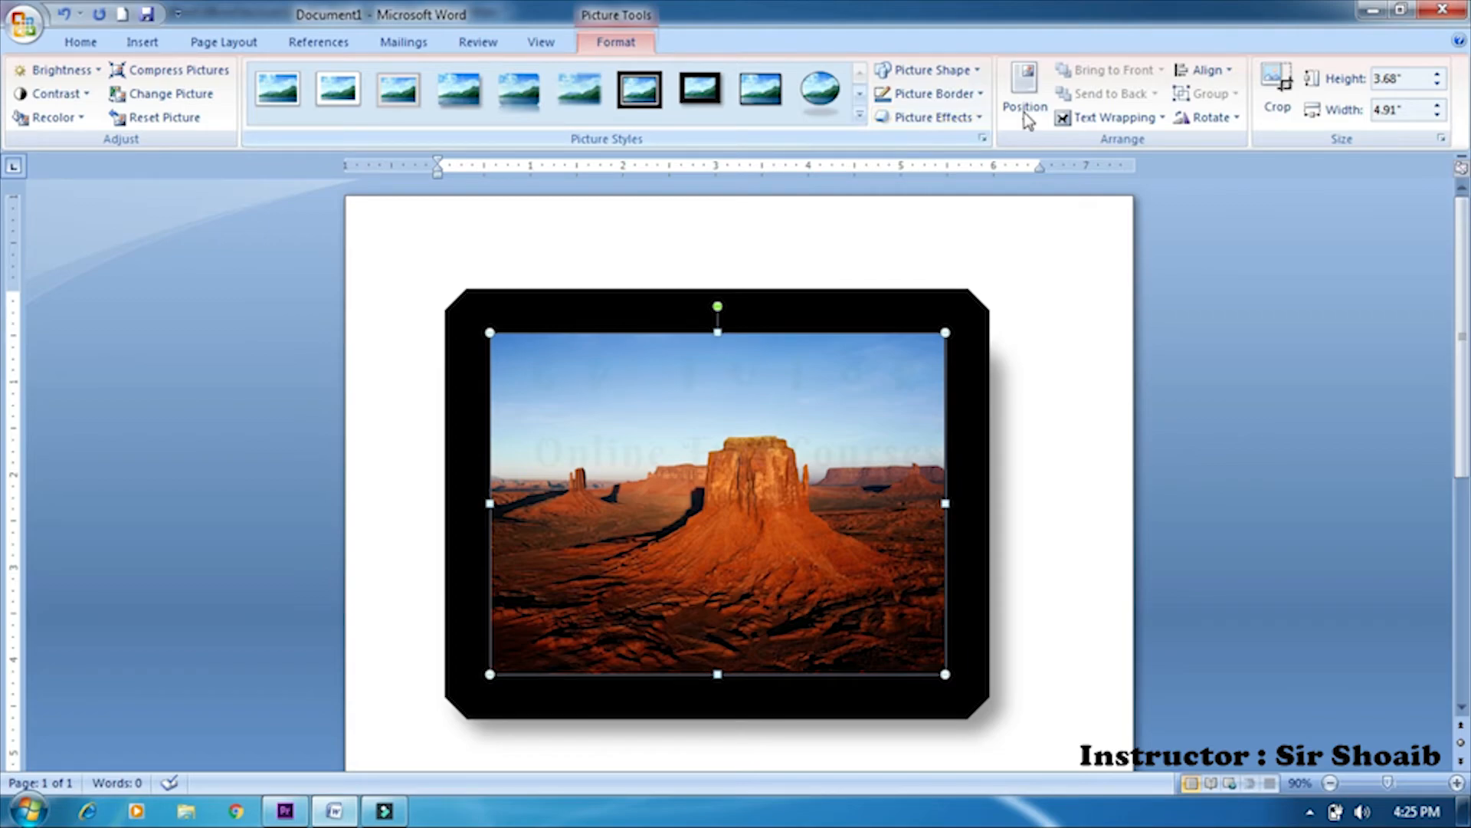
Try the lightning bolt shape on the desert picture, and apply the simple black frame picture style.
click(973, 72)
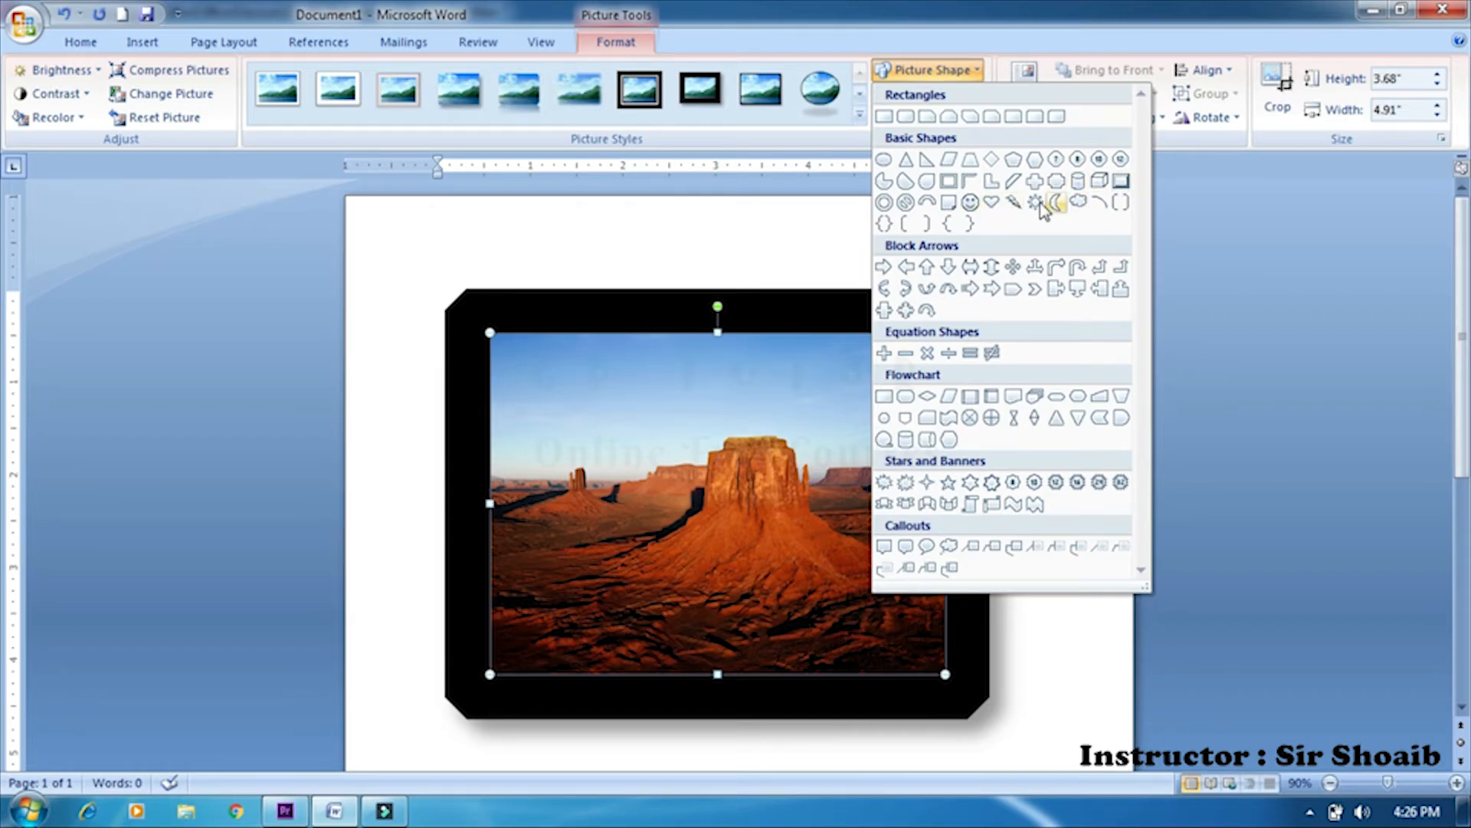
click(1013, 206)
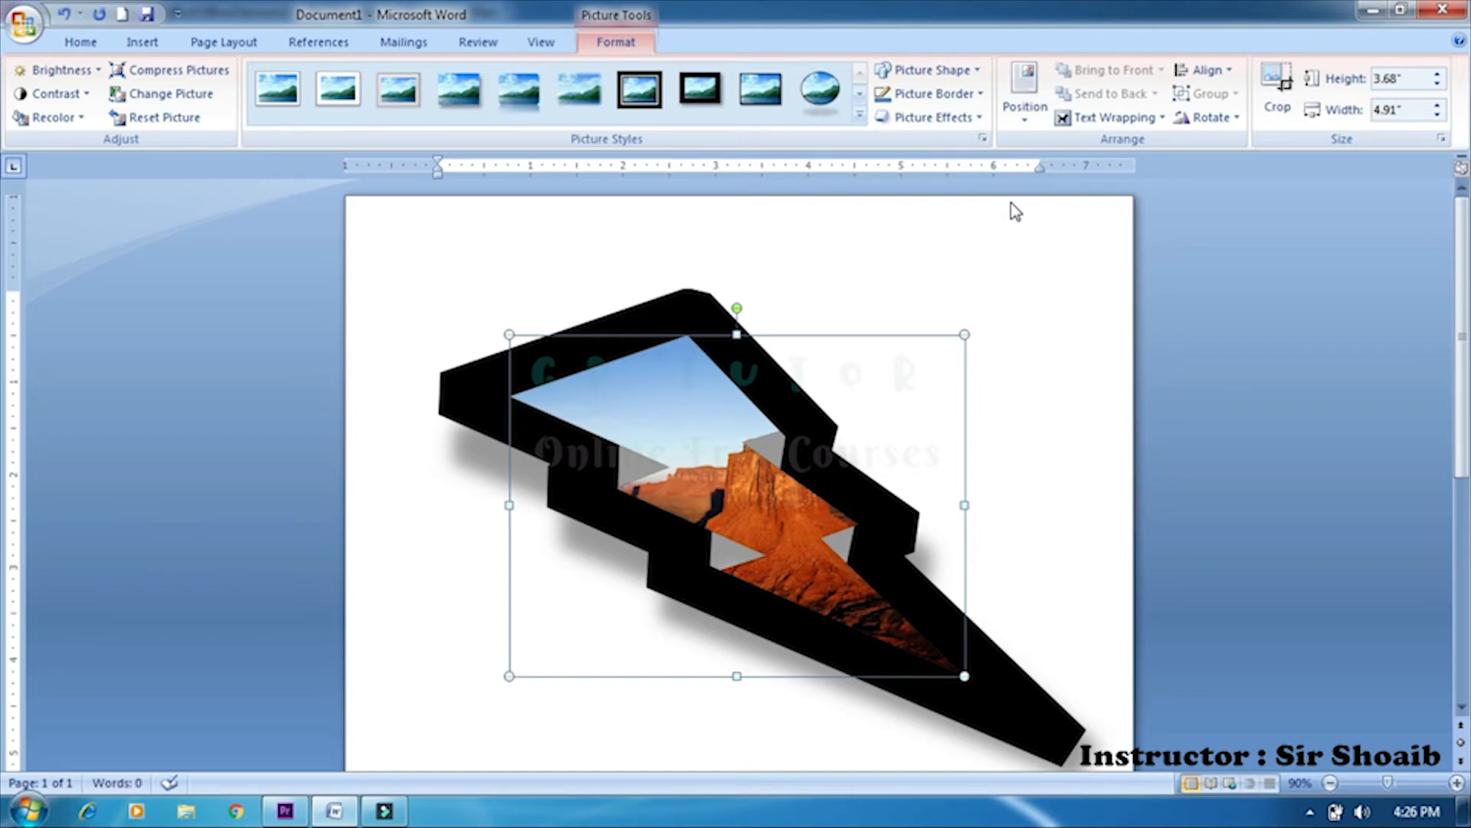
click(775, 112)
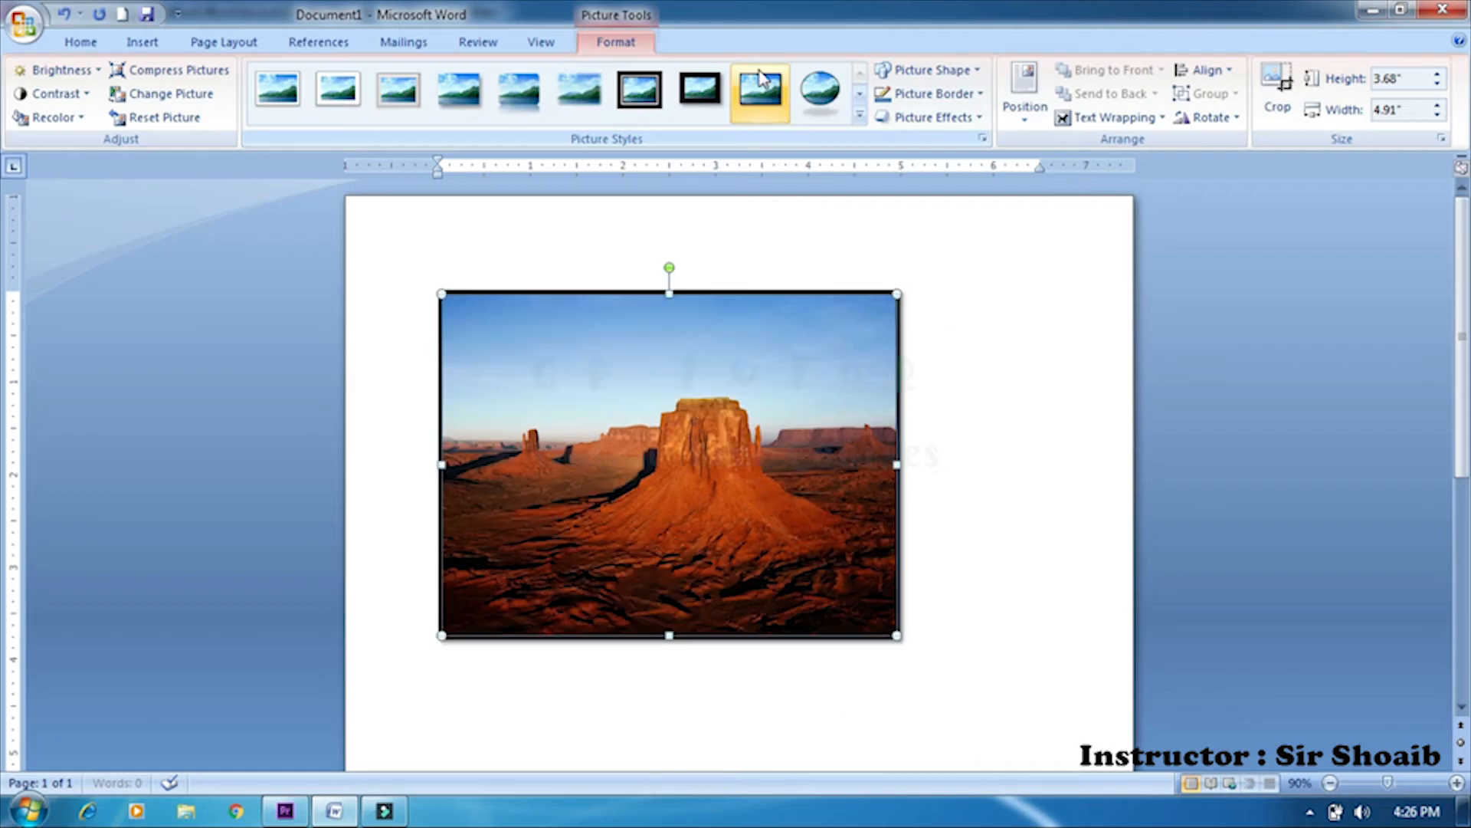
Try the L-shape and the smiley face as the desert picture's shape.
click(967, 73)
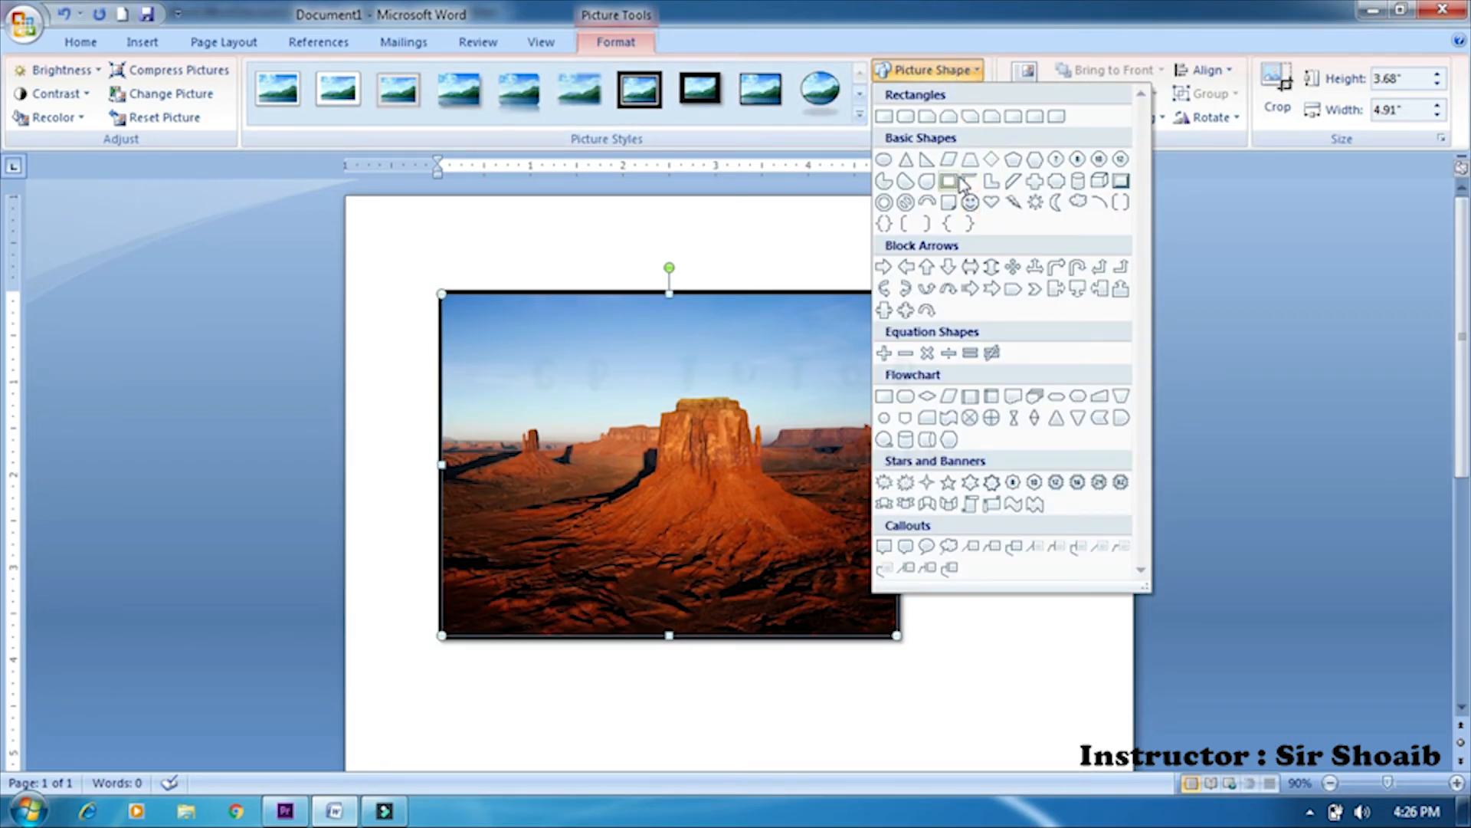
click(985, 183)
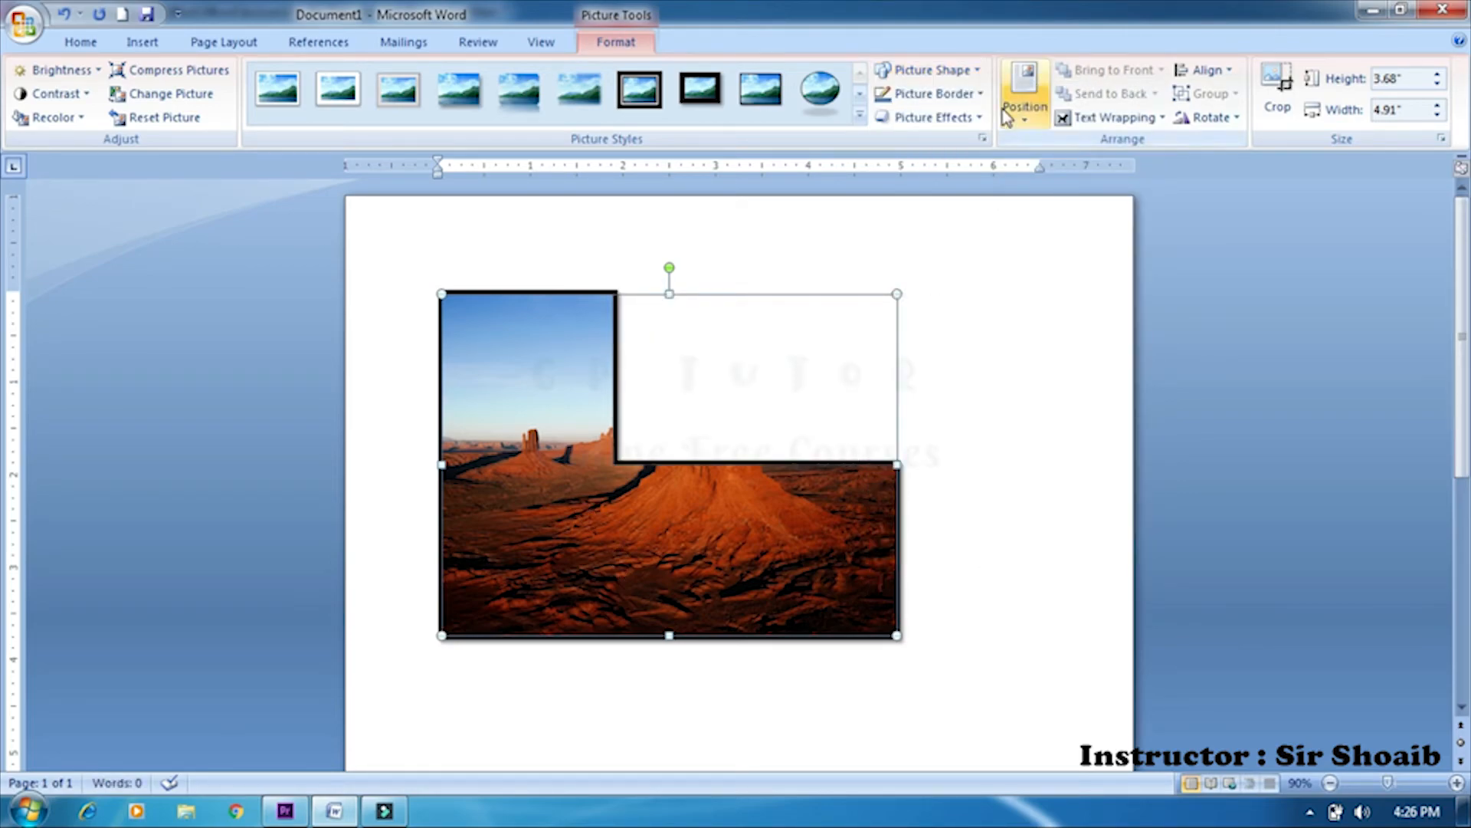
click(973, 69)
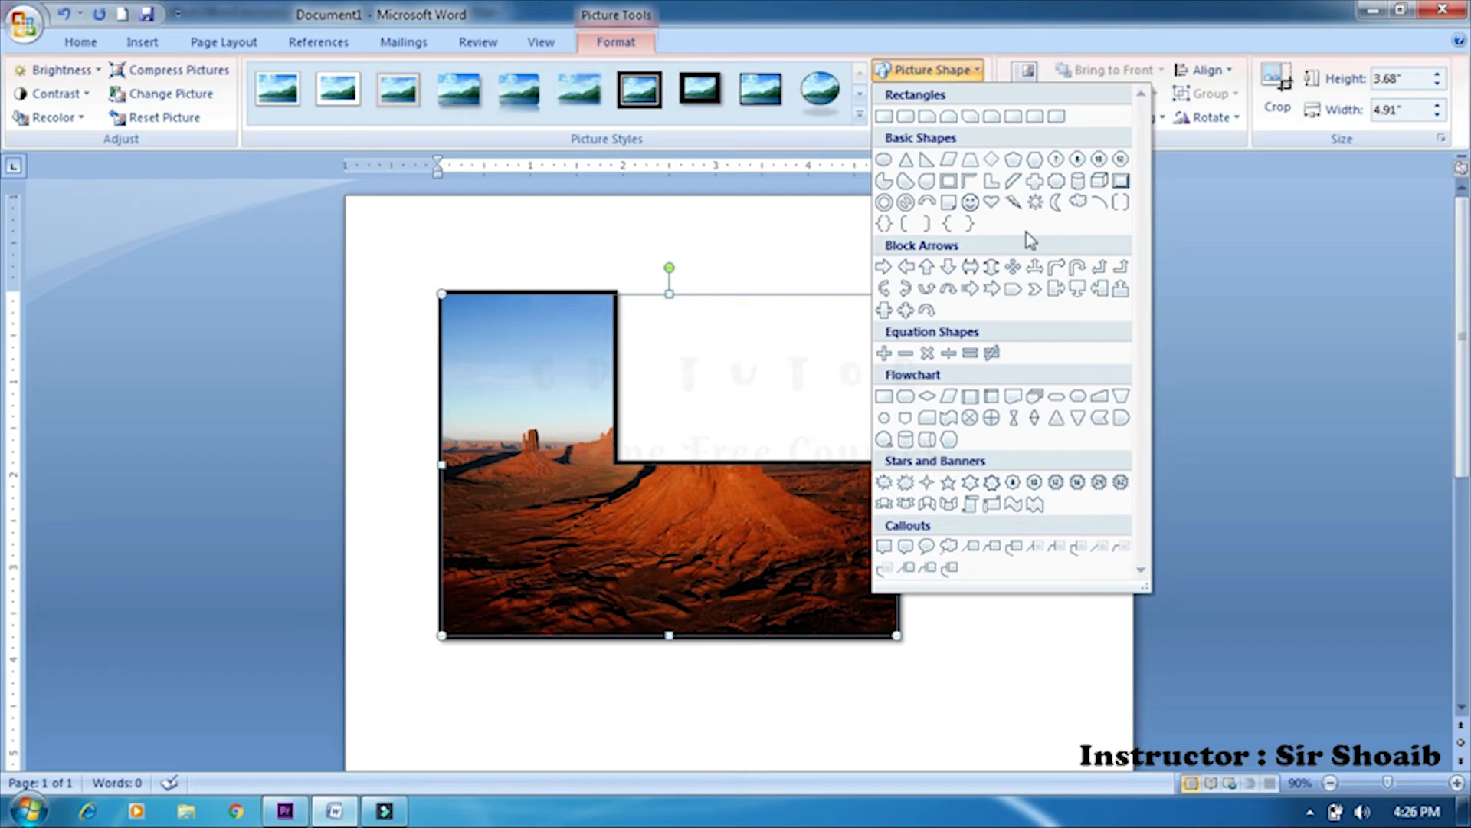
click(970, 204)
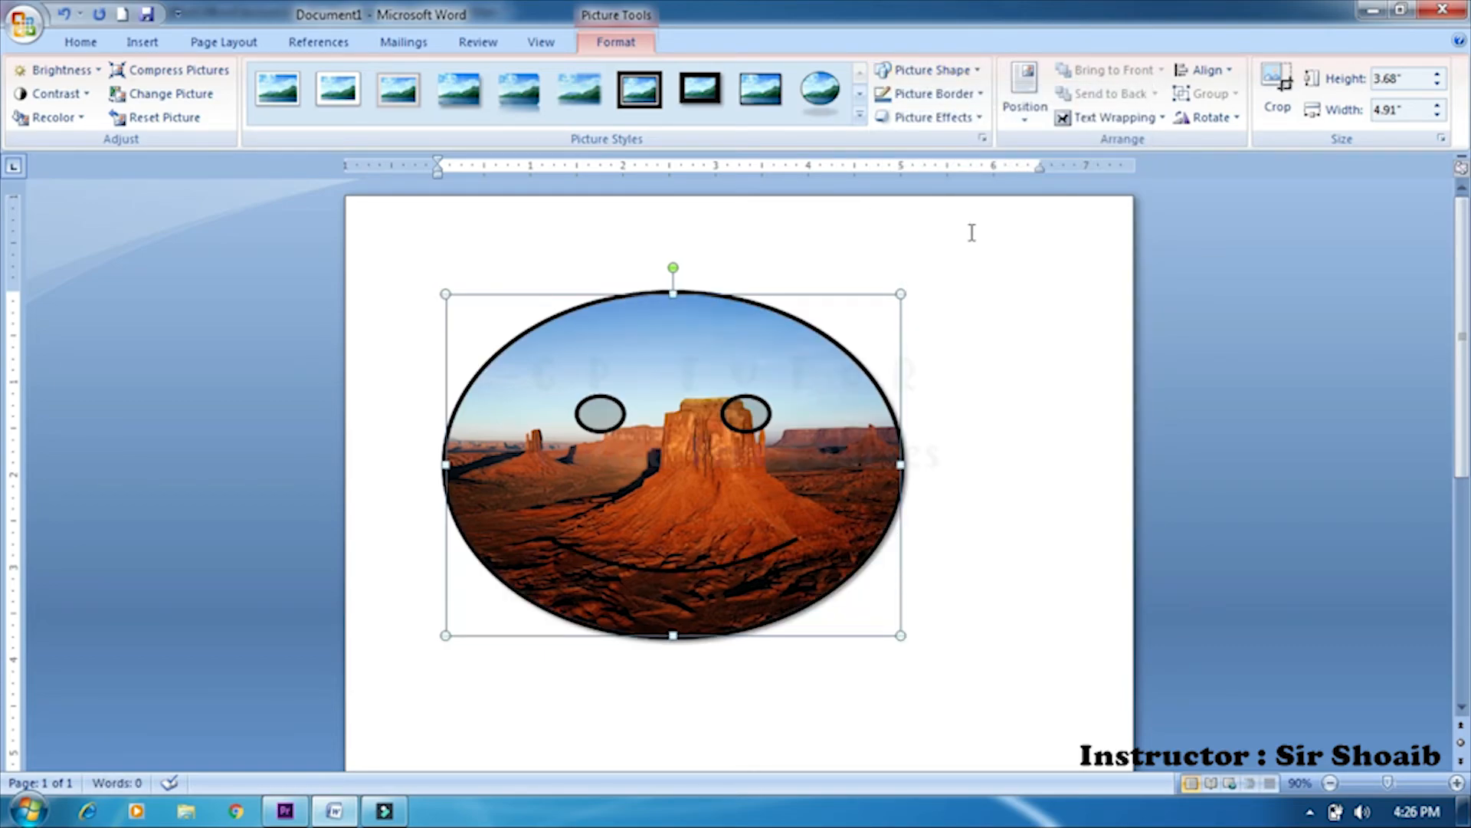
Change the picture's shape to a rounded rectangle and give its border the Dash line pattern.
click(961, 72)
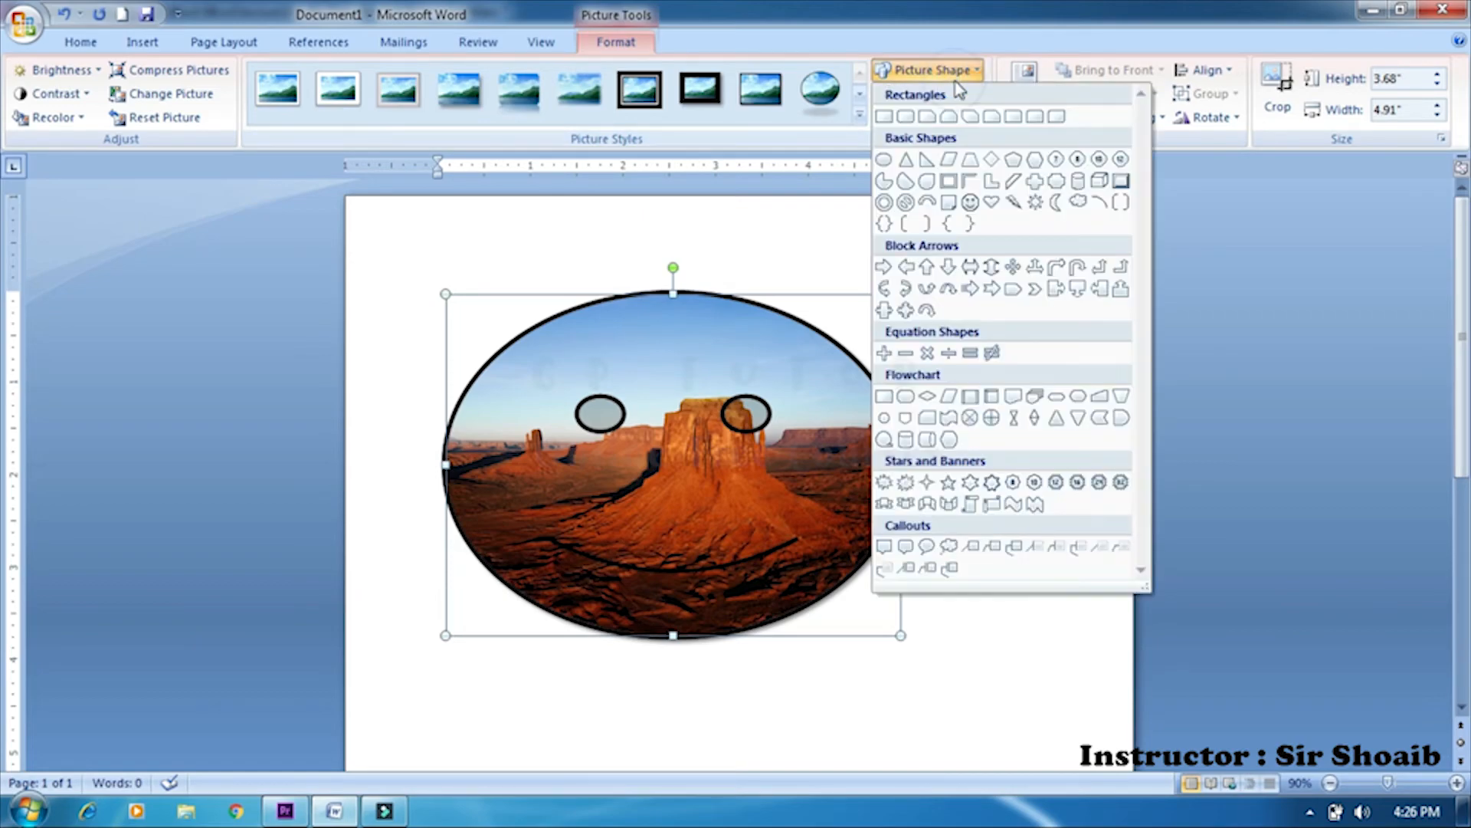
click(905, 116)
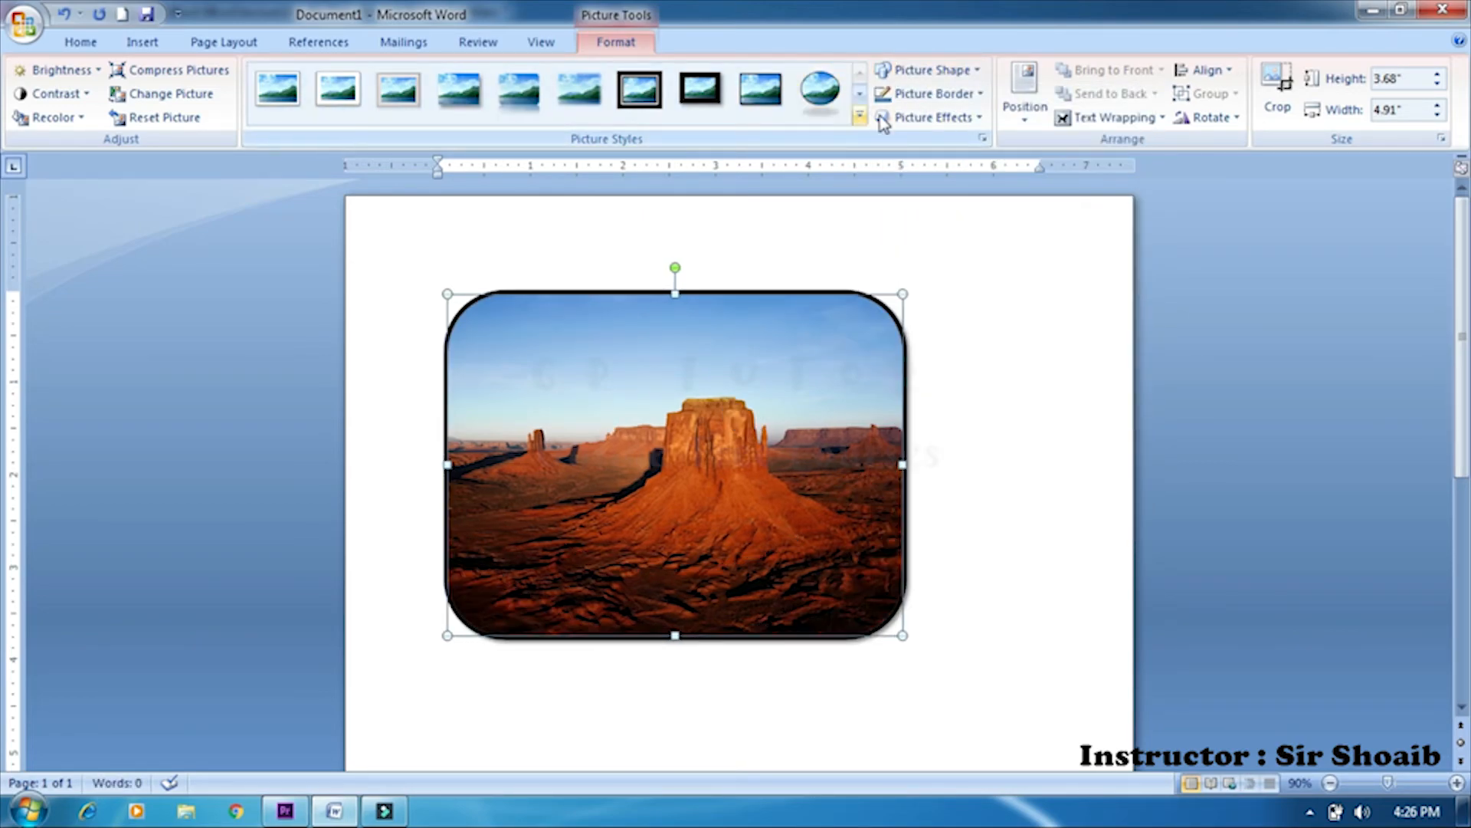
click(982, 95)
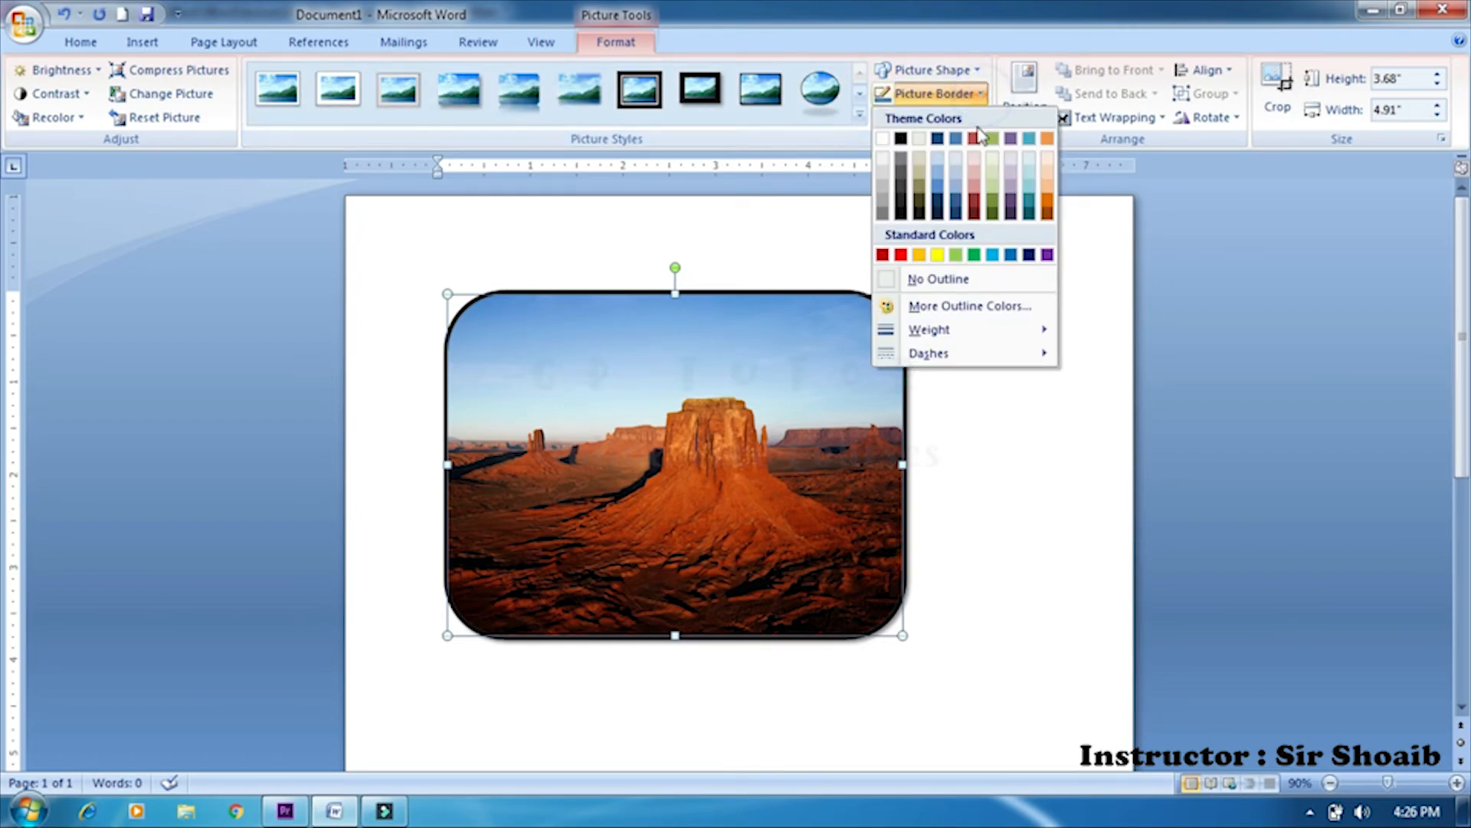
mouse_move(993, 353)
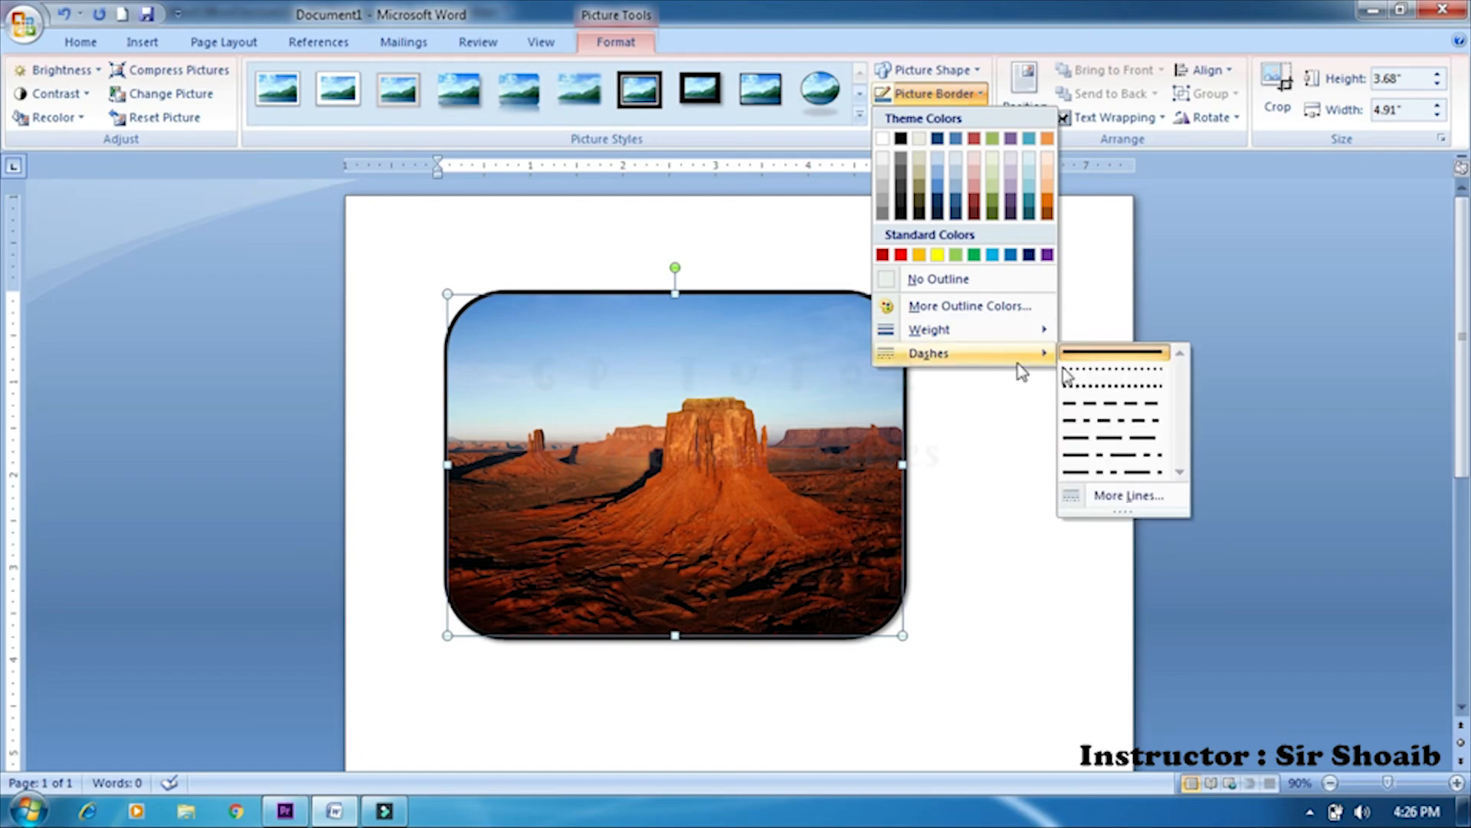
click(1110, 407)
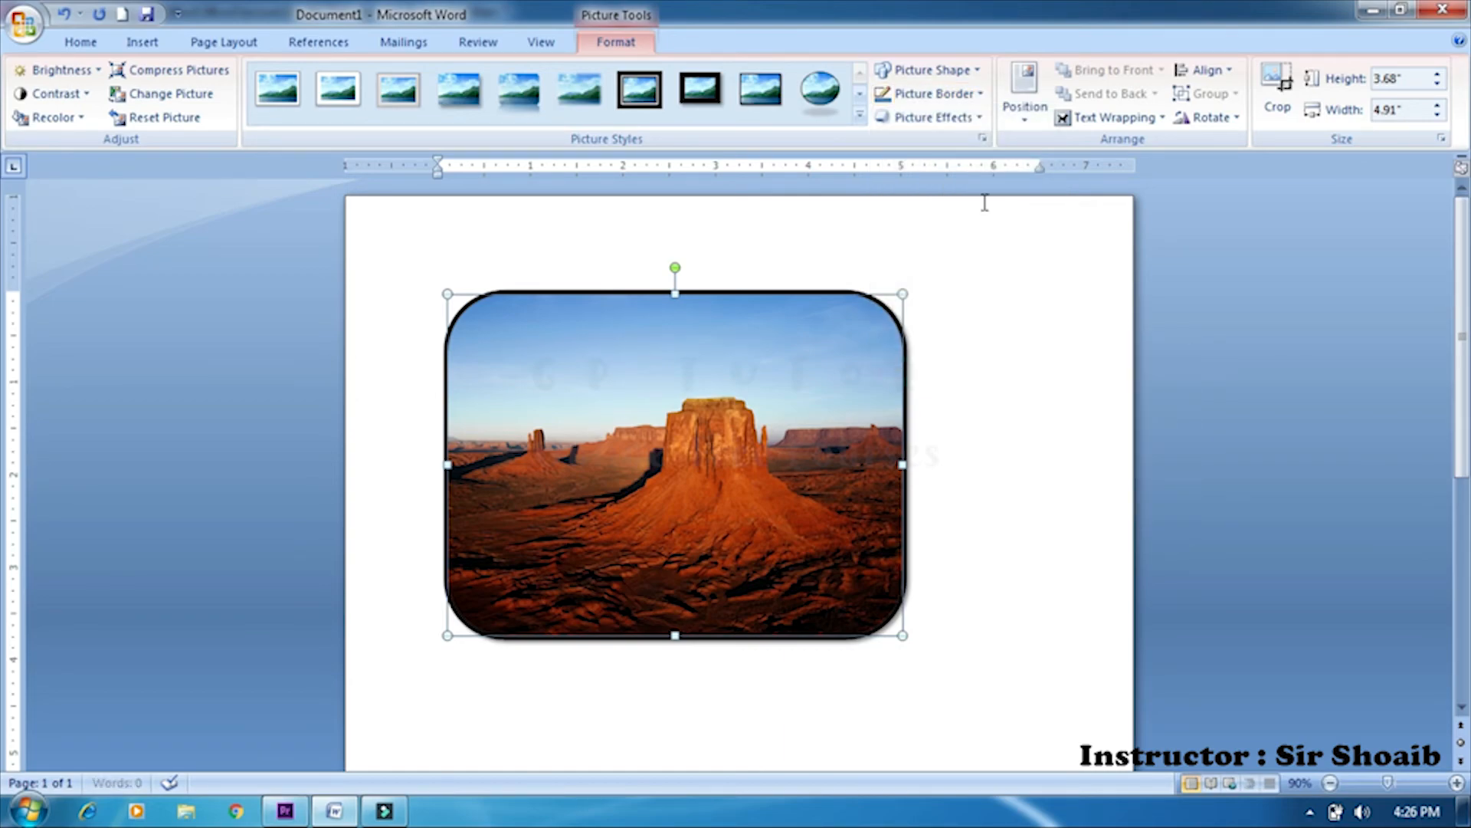
Open the picture border's advanced line settings and set the compound type to the triple line.
click(975, 95)
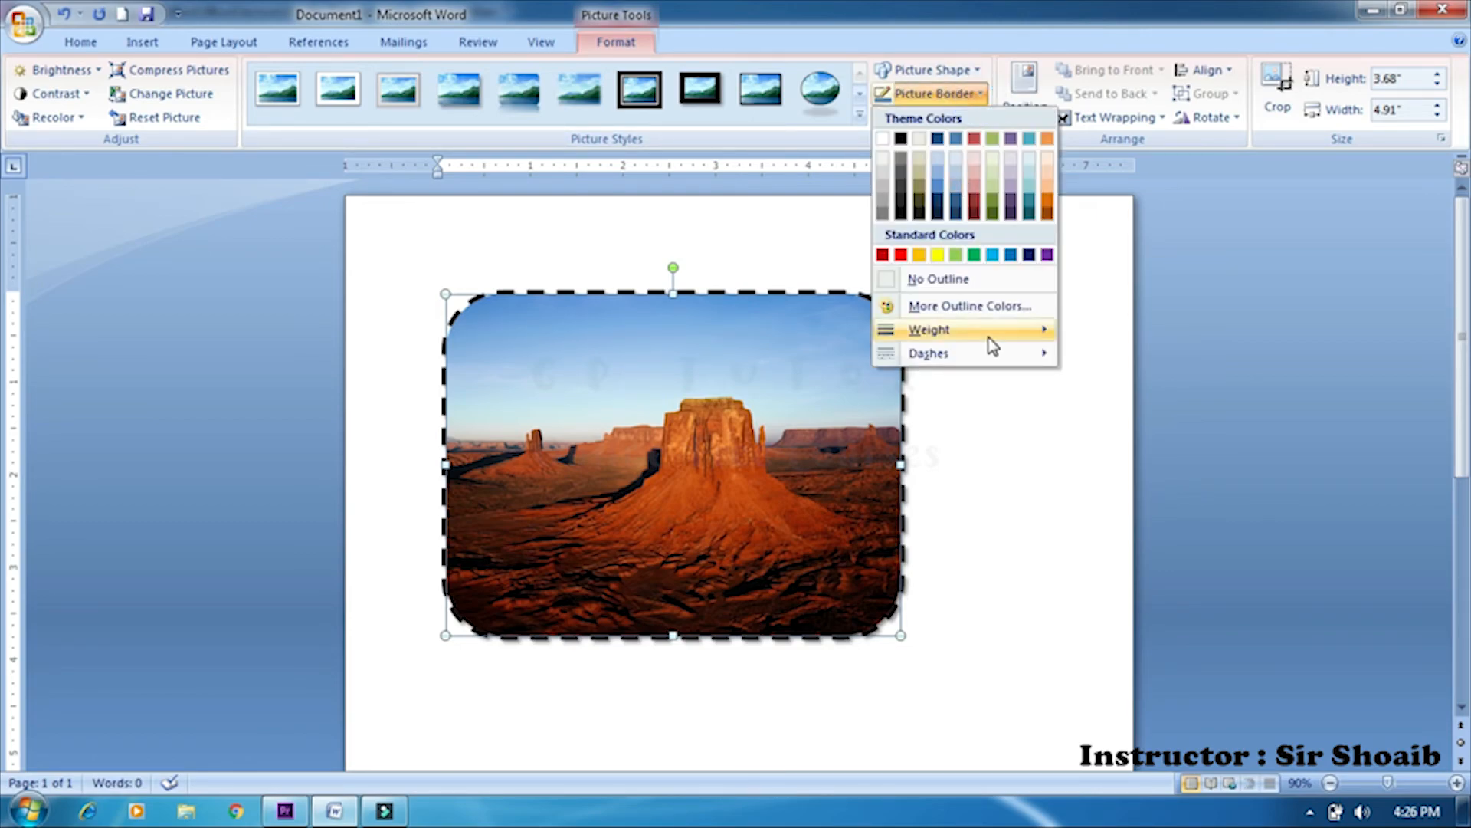
mouse_move(988, 331)
mouse_move(1038, 352)
click(1125, 501)
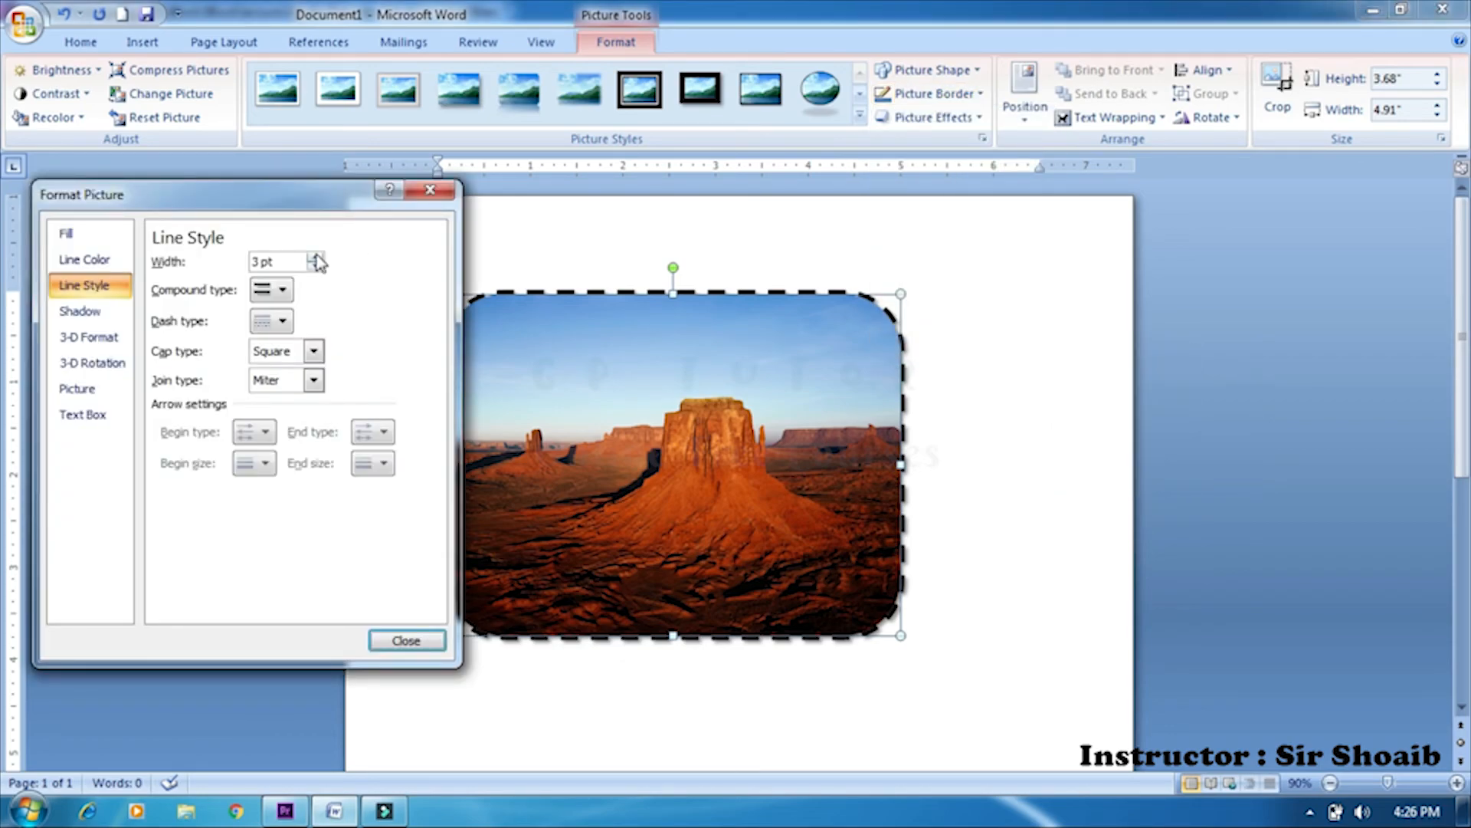
click(282, 290)
click(292, 369)
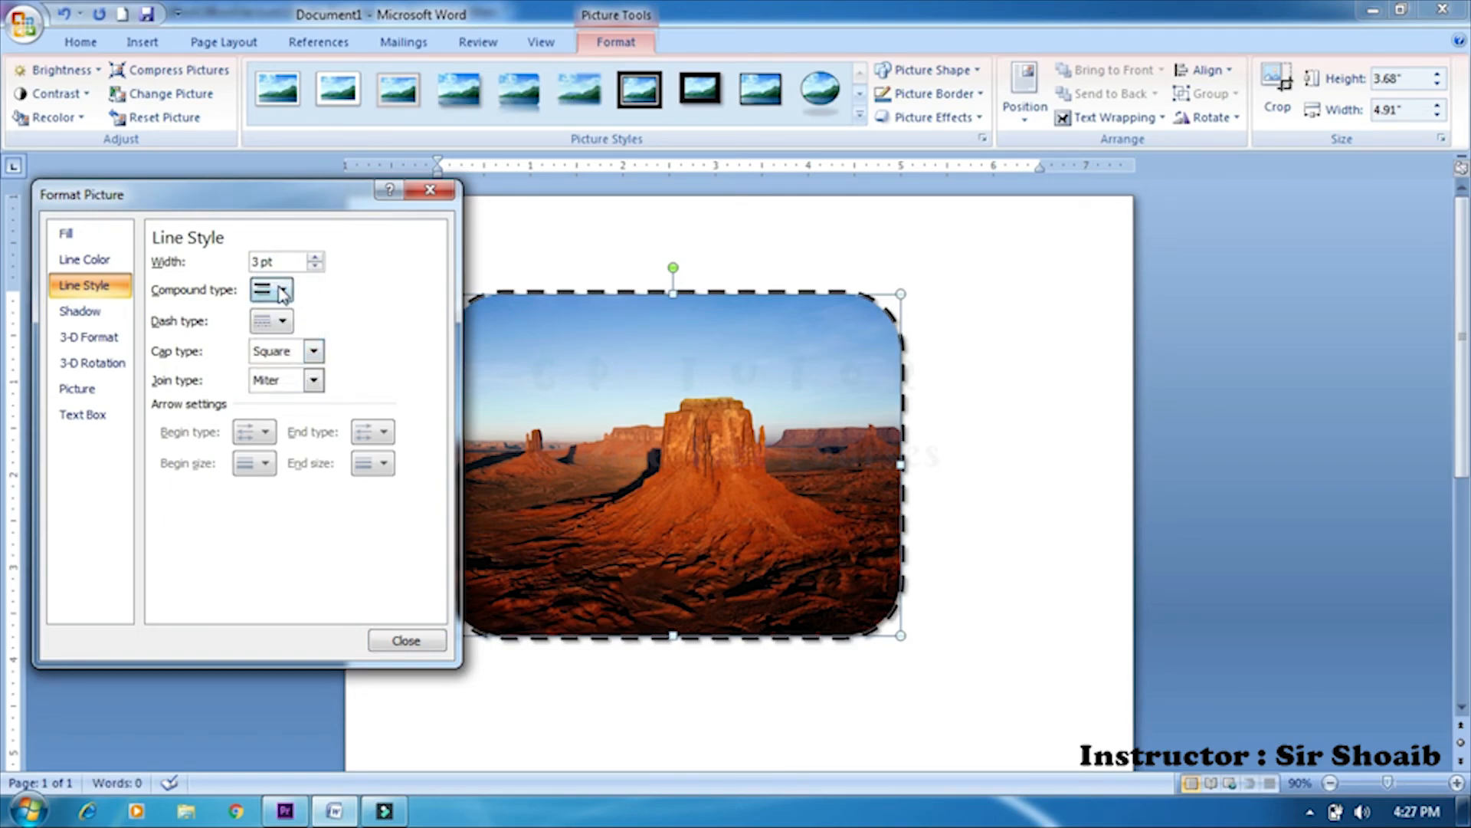
click(282, 290)
click(302, 394)
Set the border's dash type to square dots and its cap type to Flat, after trying Round.
click(282, 322)
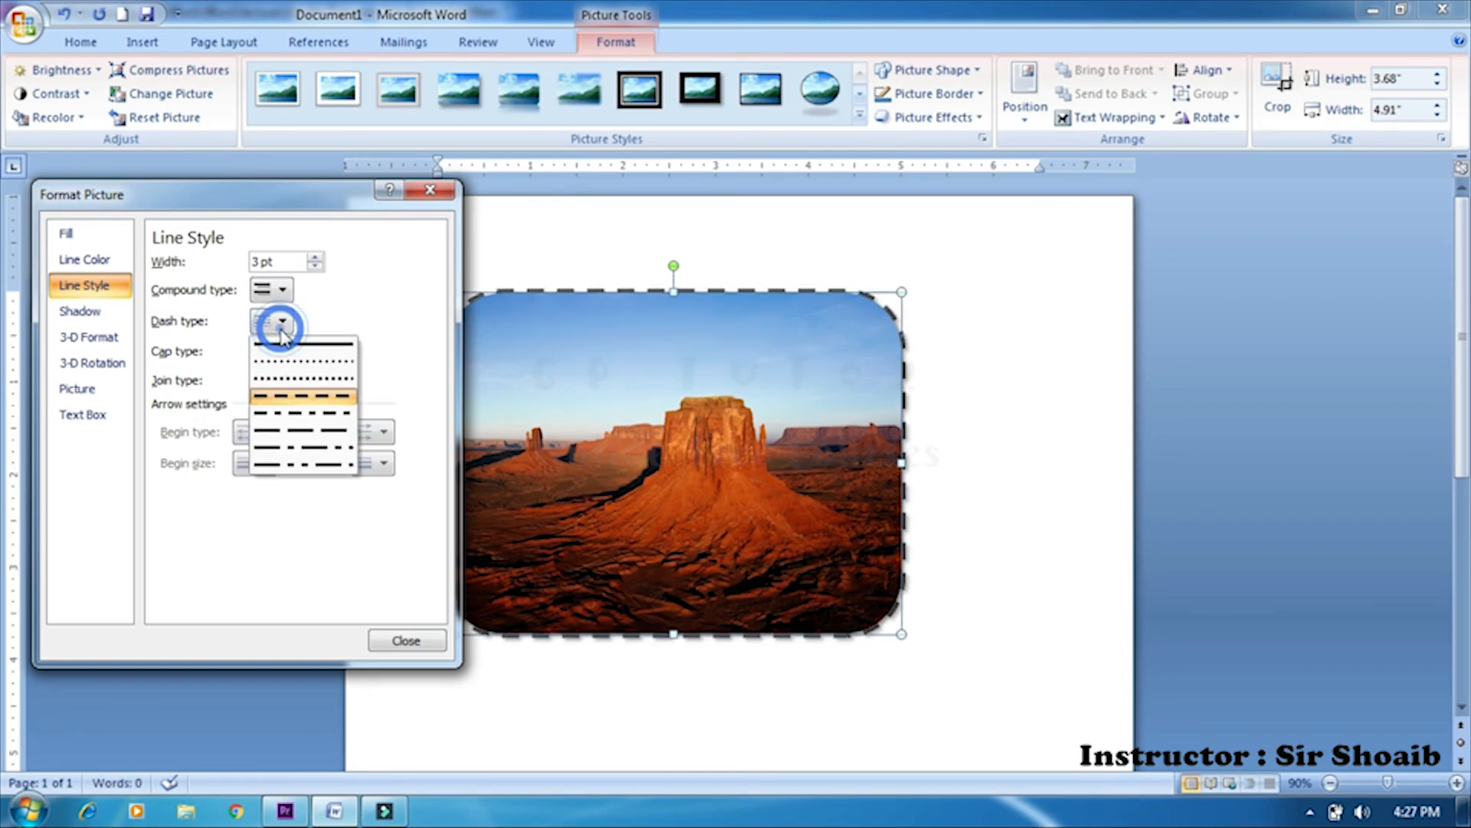
click(303, 378)
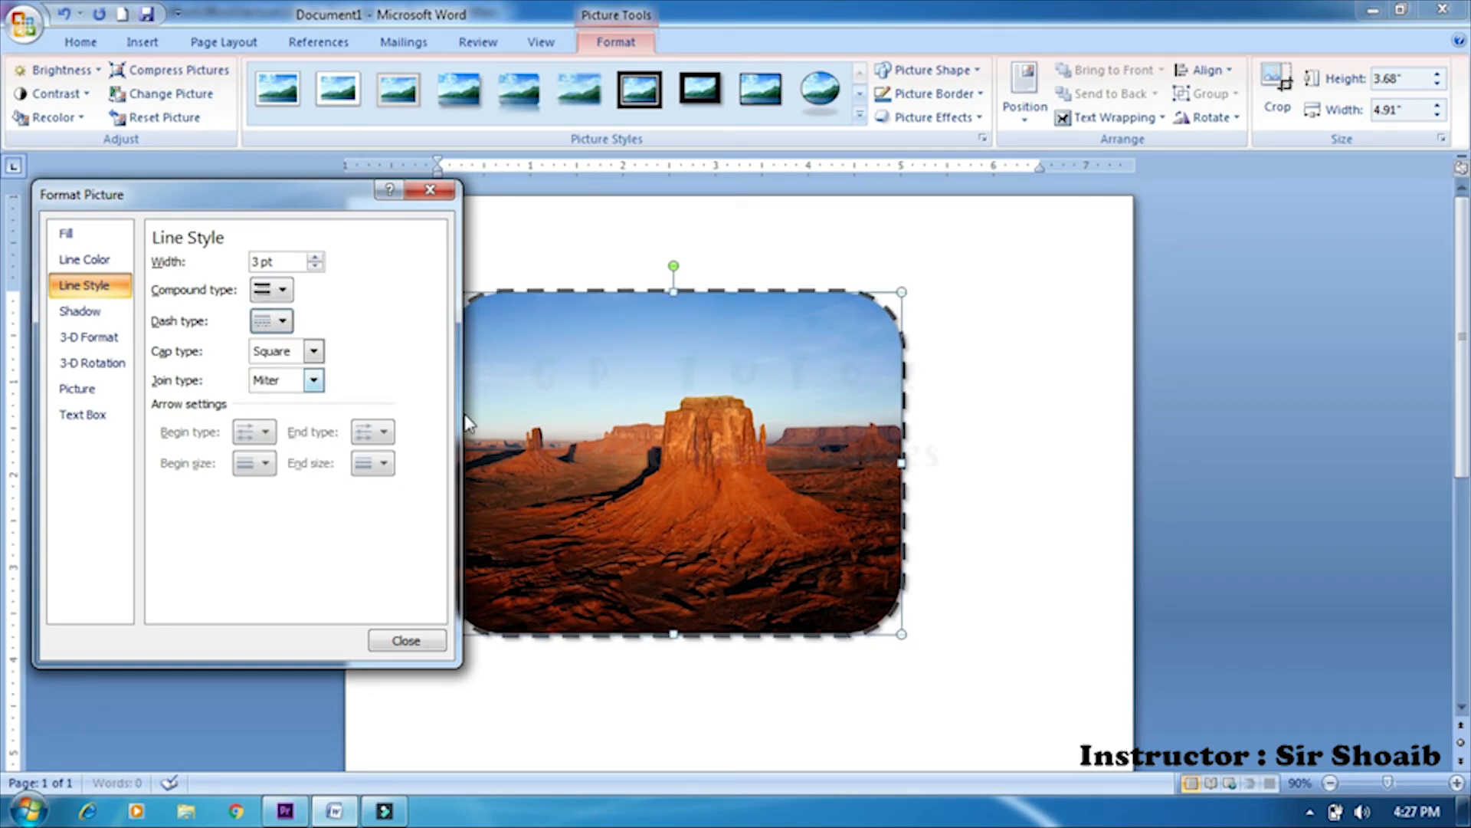
click(314, 351)
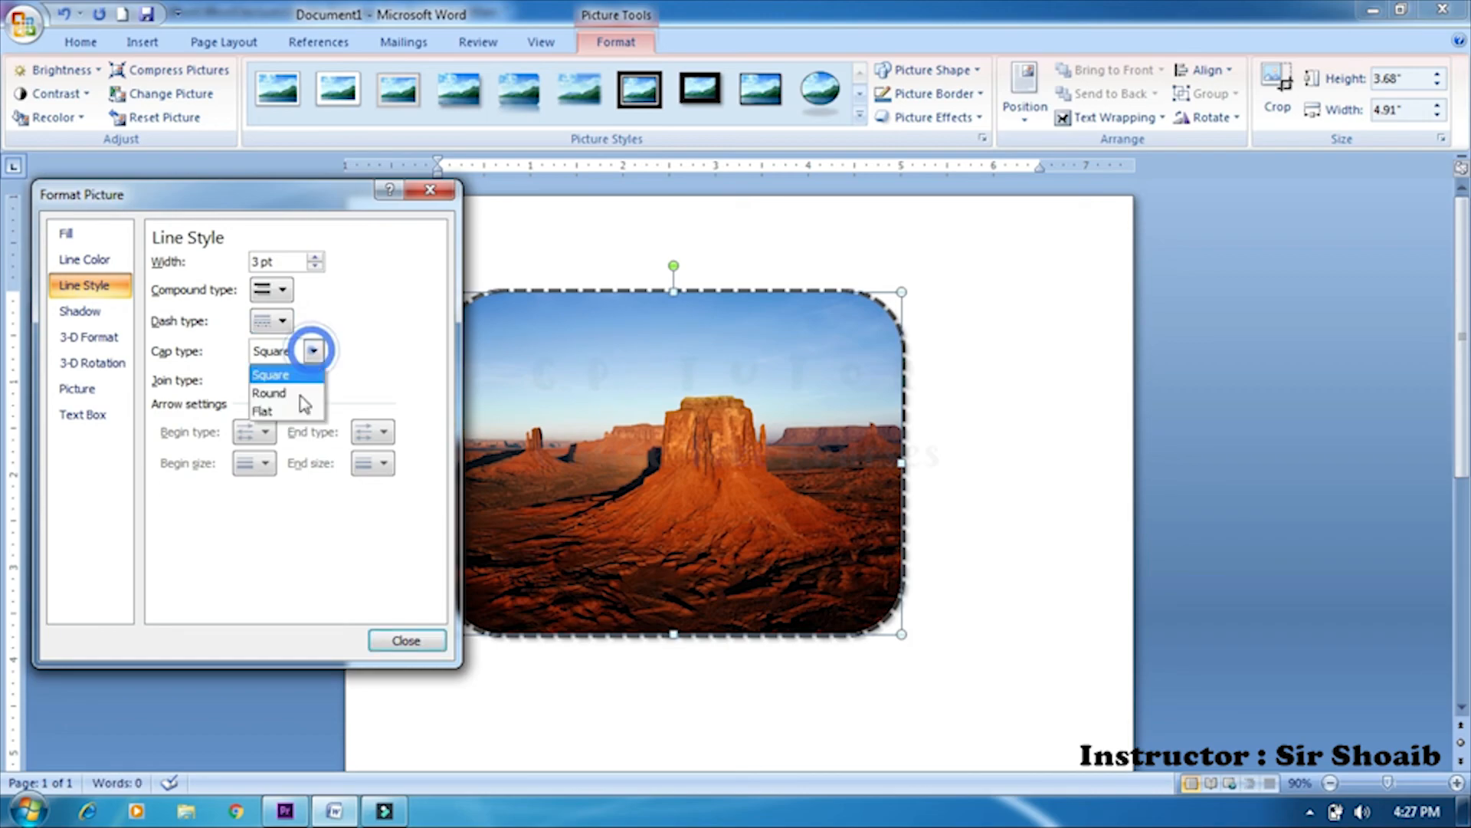
click(305, 404)
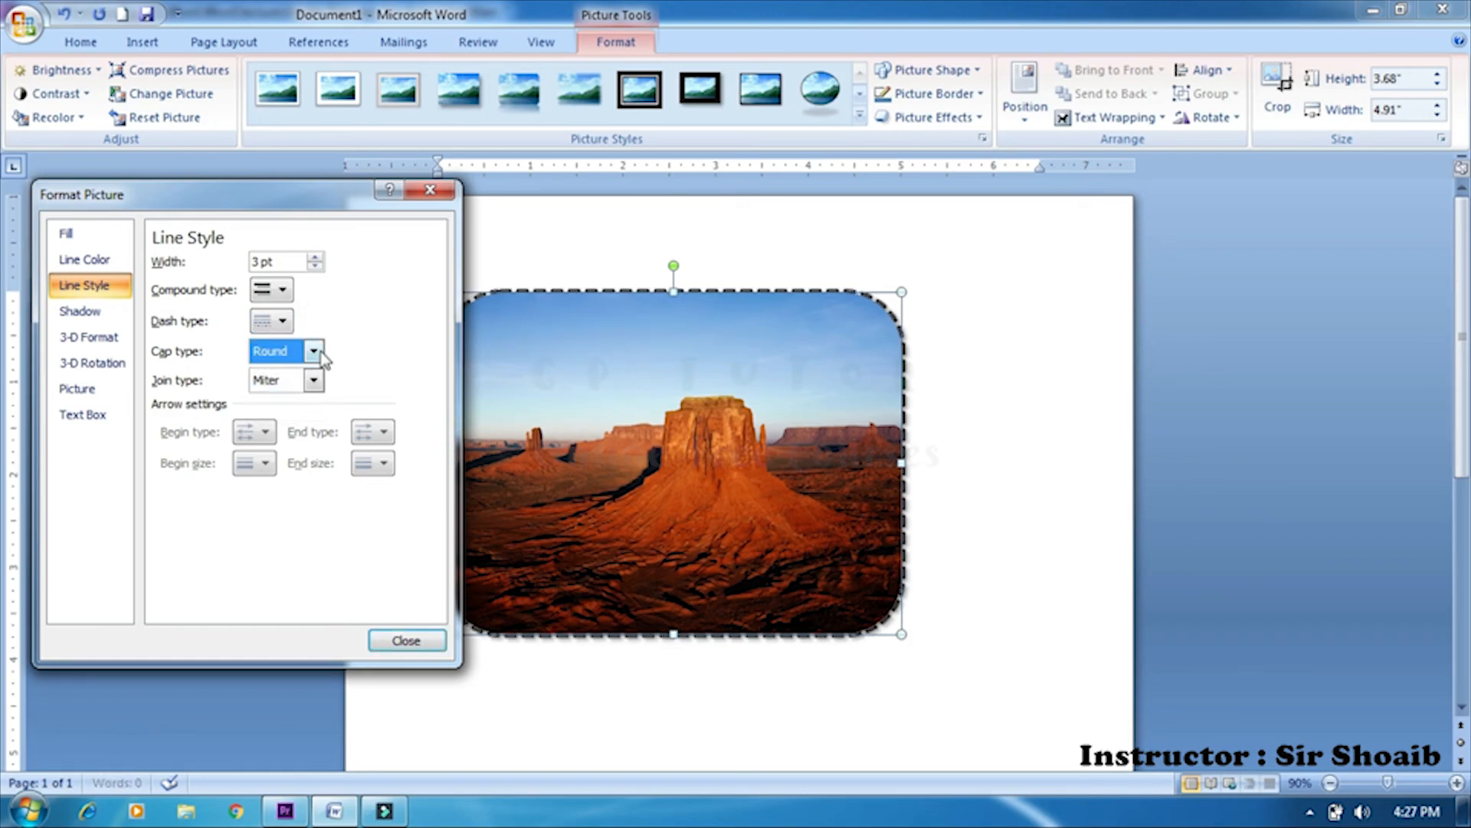
click(313, 351)
click(304, 414)
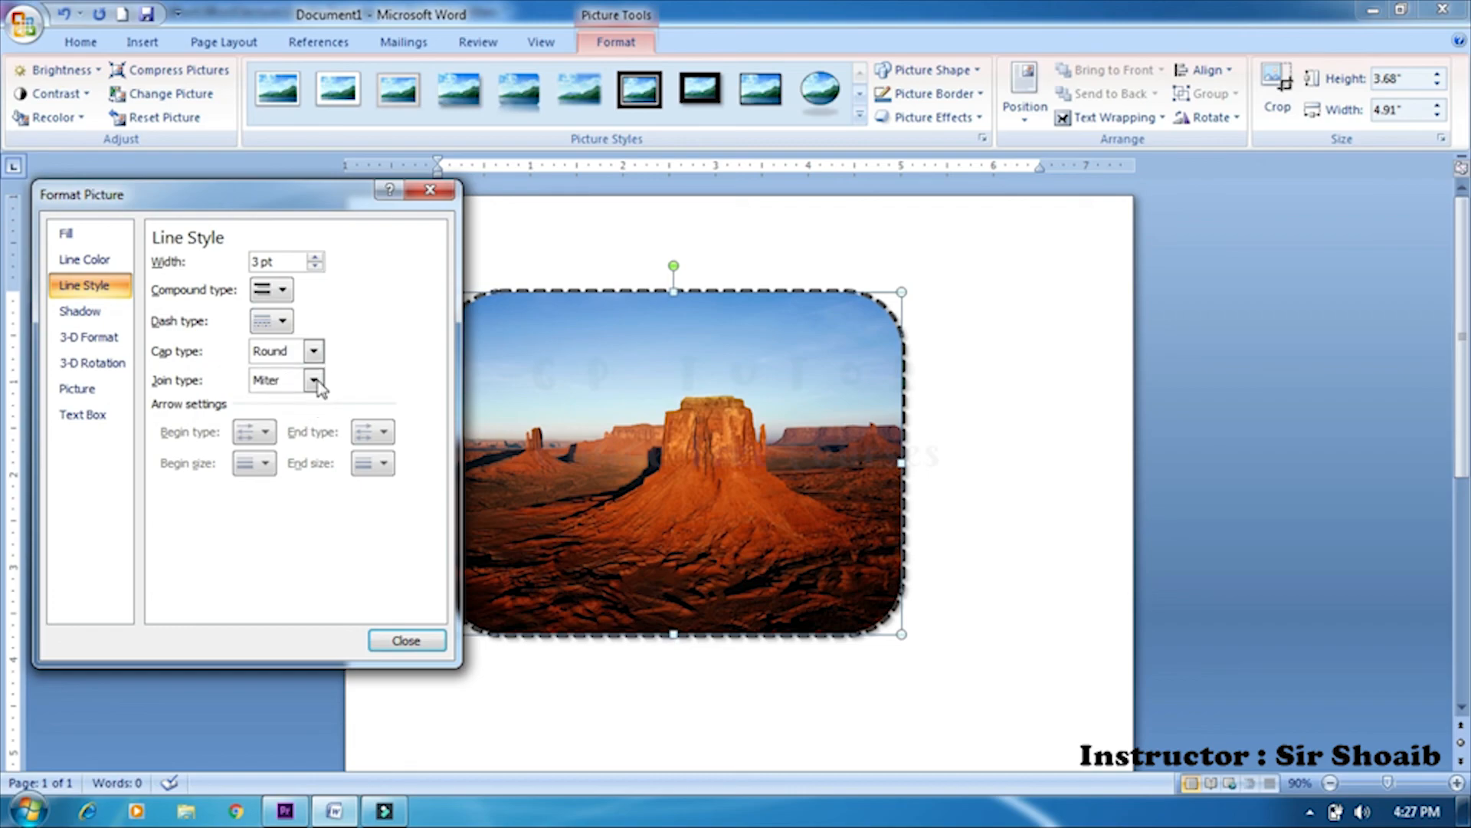
Try the Round and Bevel join types on the picture border, and set the join type back to Miter.
click(314, 381)
click(299, 404)
click(314, 380)
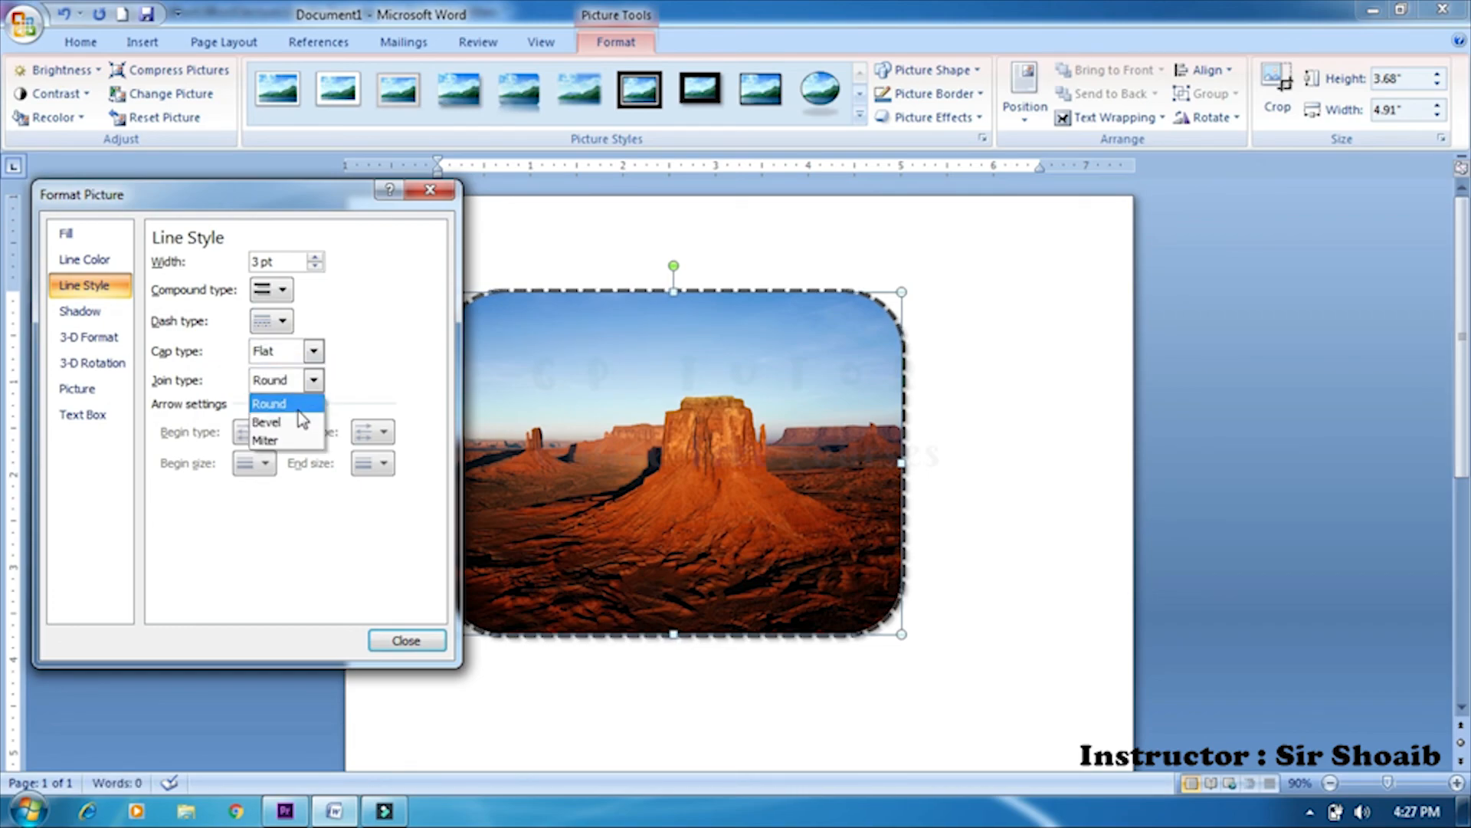
click(295, 422)
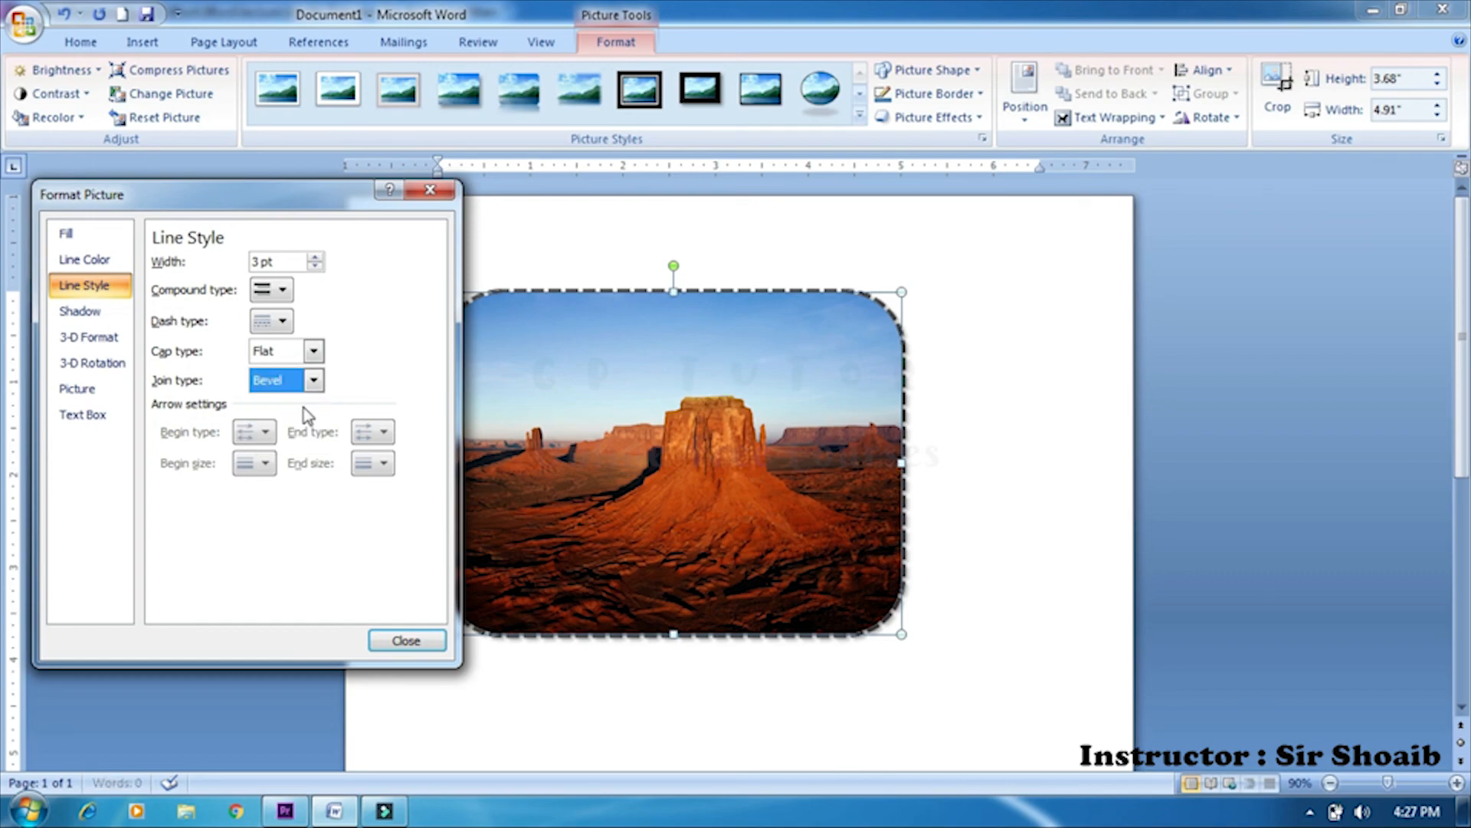
click(313, 381)
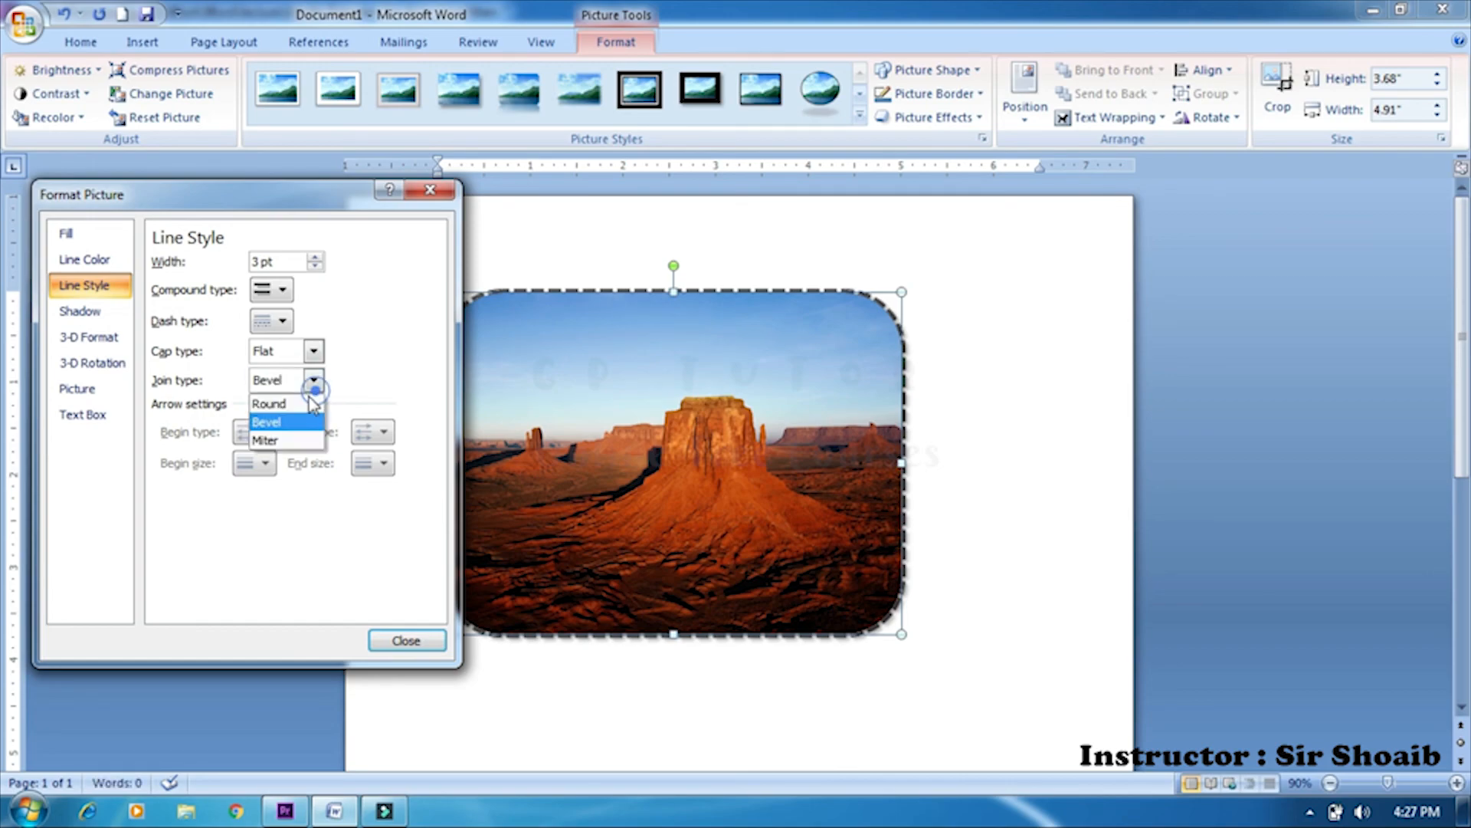
click(279, 441)
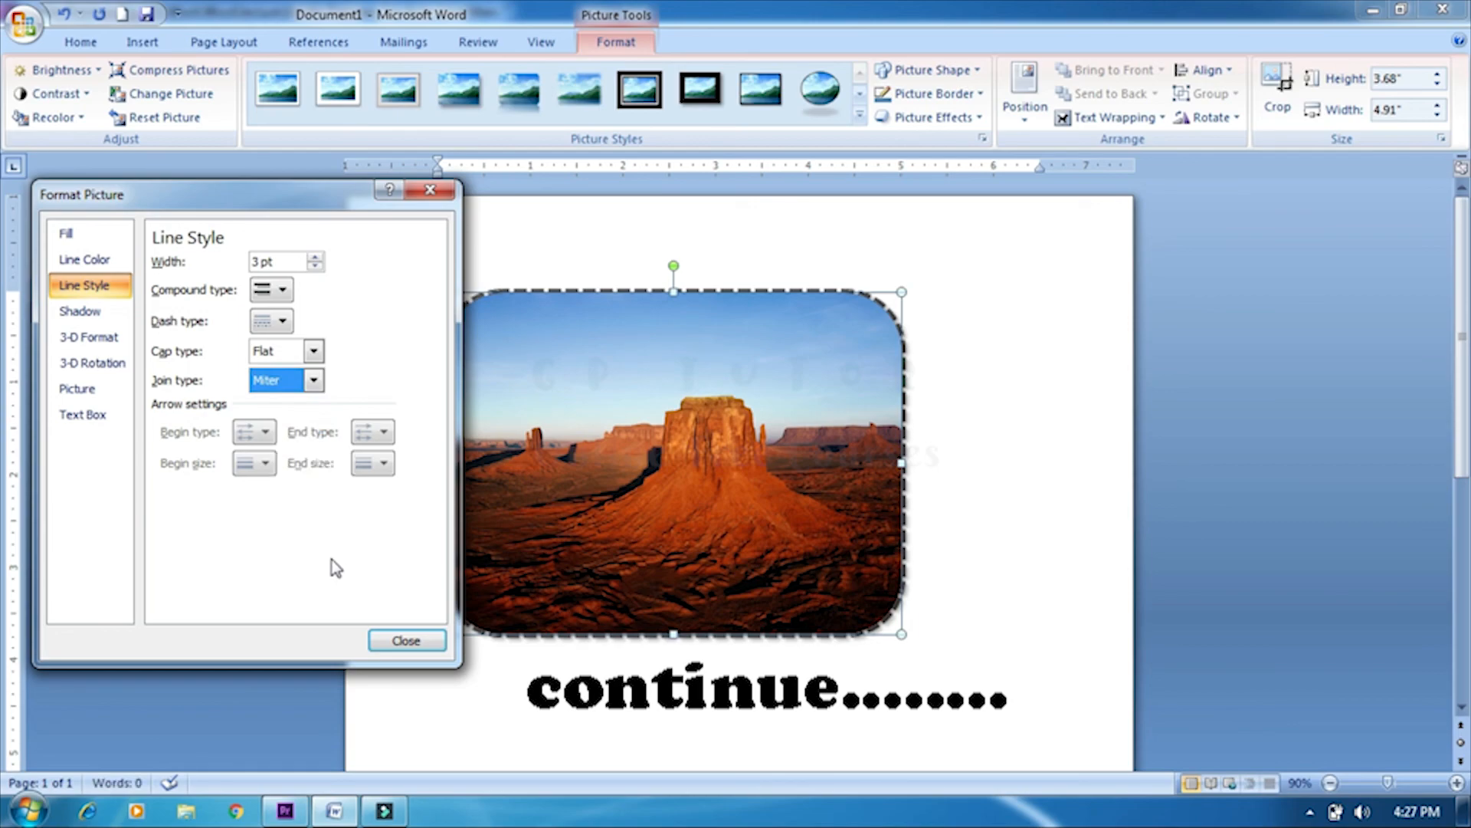
Set the picture border's width to 3.5 pt and close the picture formatting dialog.
click(315, 257)
click(315, 257)
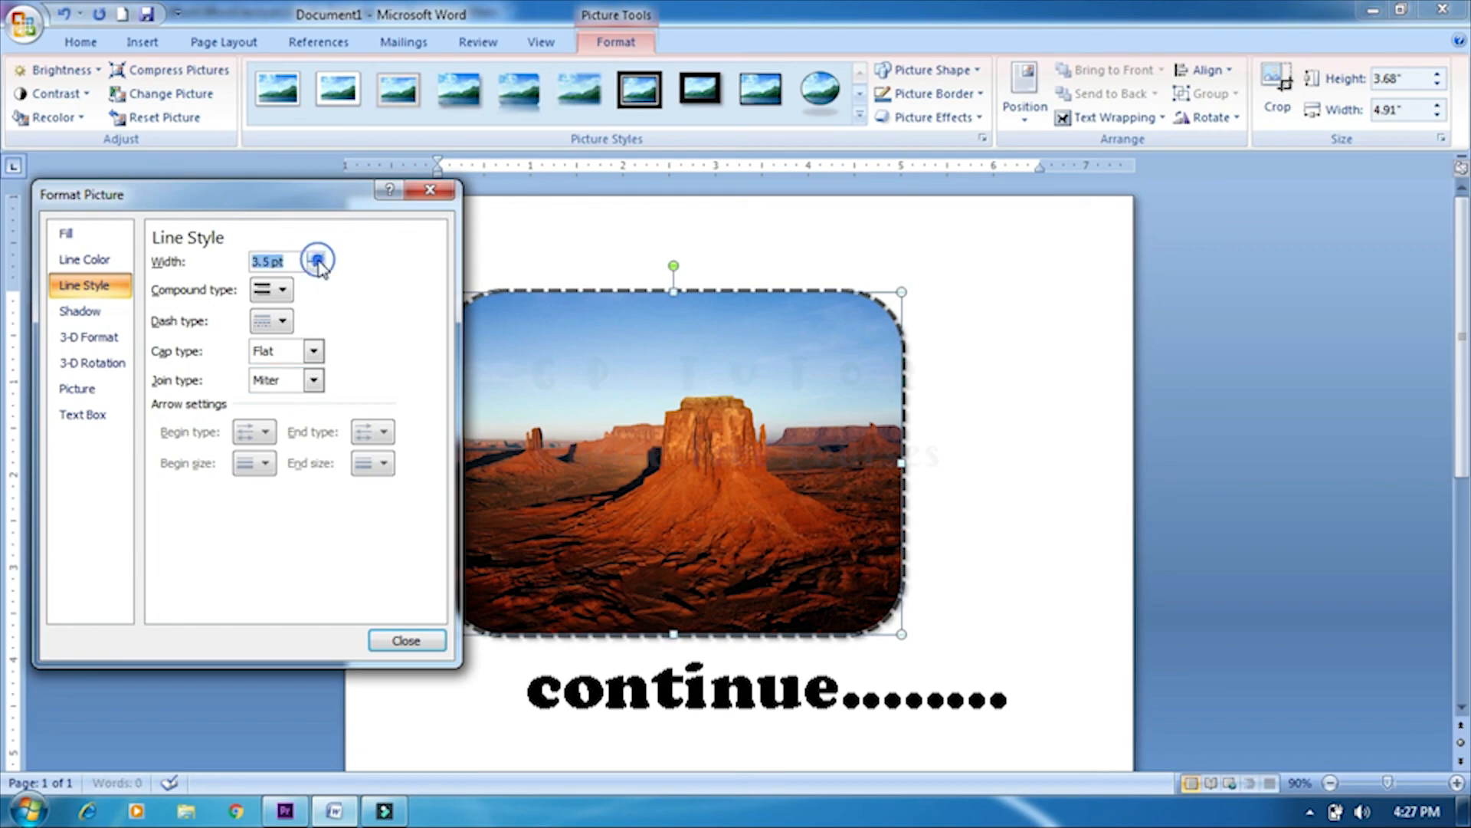
click(396, 639)
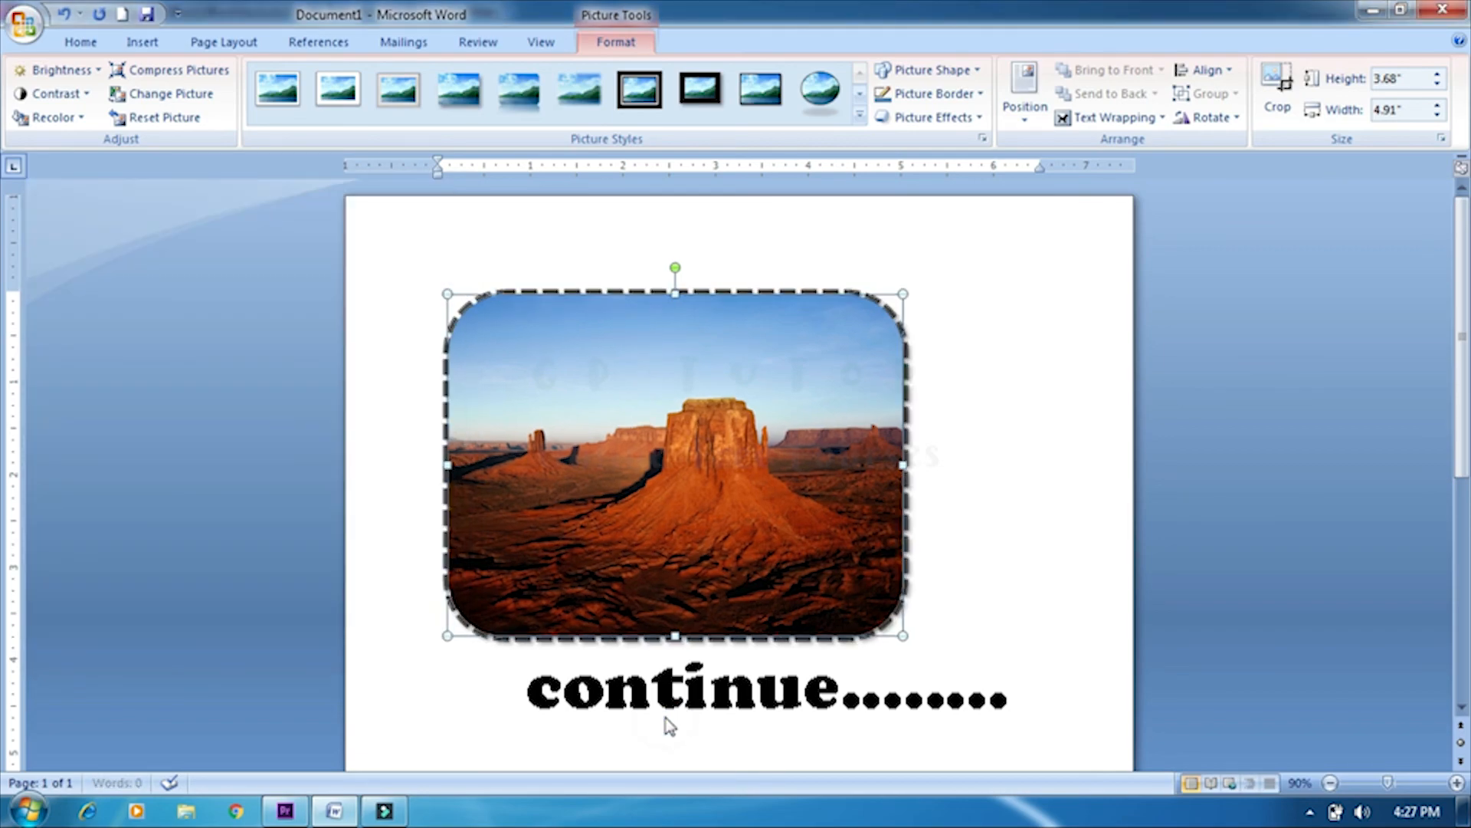